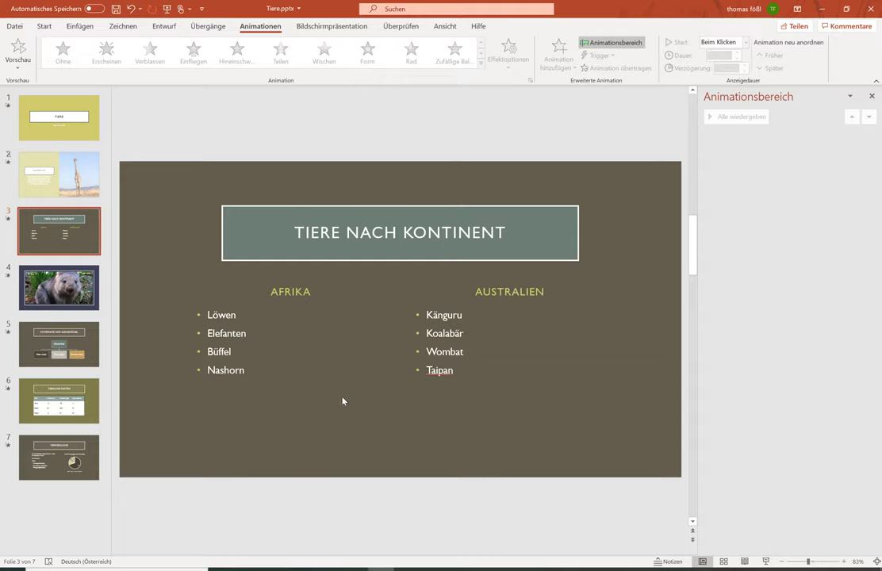
# Step: Select the title, both continent headings and both bullet lists in turn, then deselect everything
pyautogui.click(429, 250)
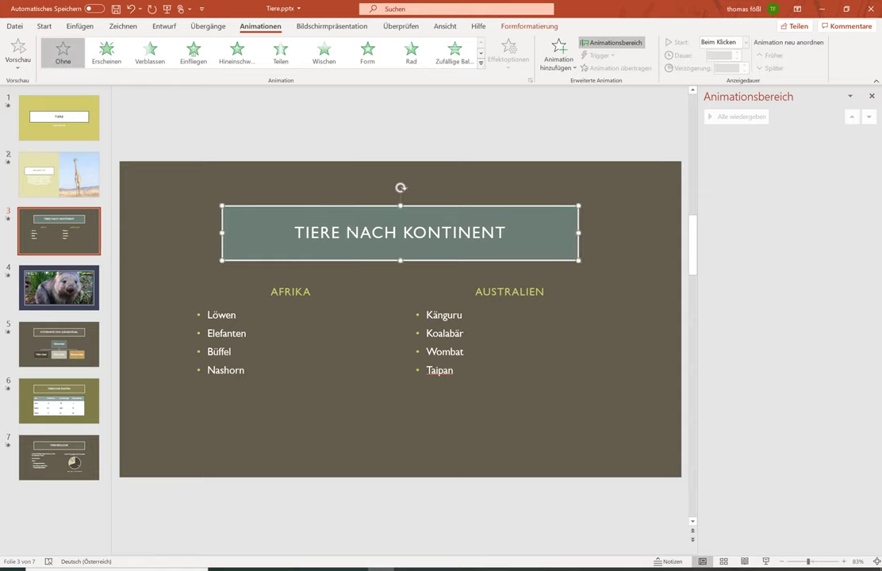
pyautogui.click(293, 292)
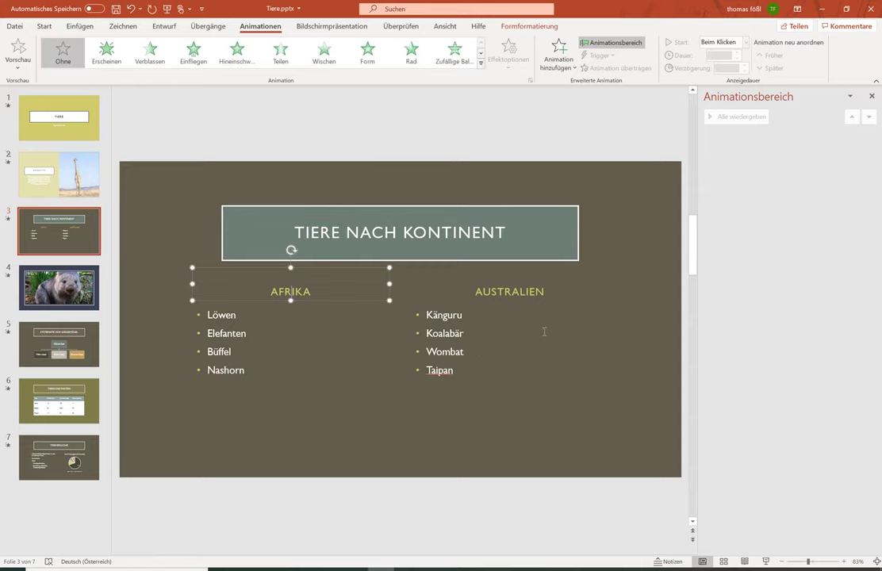
pyautogui.click(504, 295)
pyautogui.click(214, 340)
pyautogui.click(444, 388)
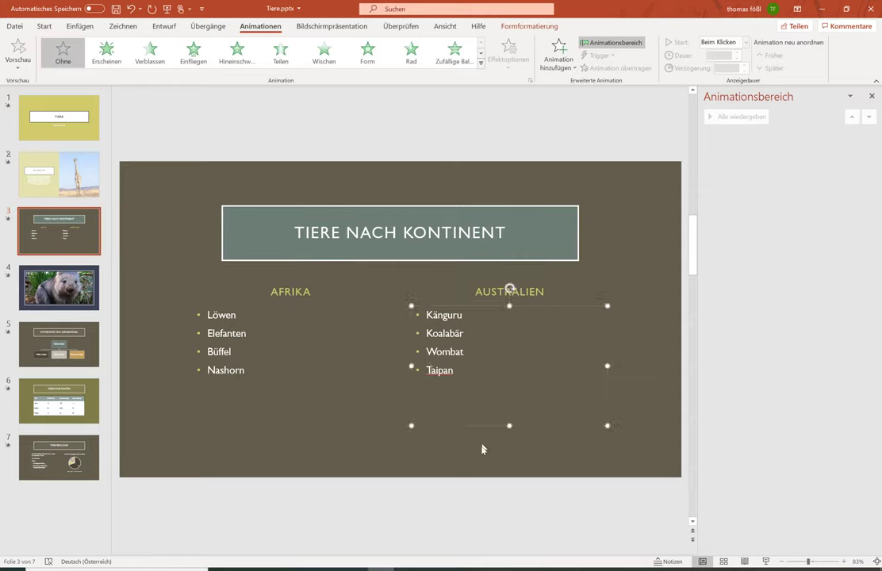
pyautogui.click(395, 461)
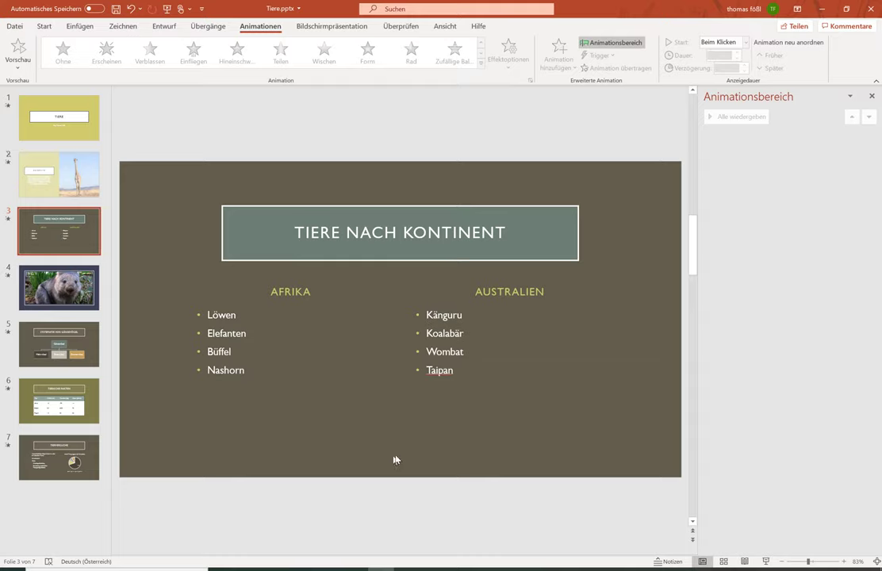
# Step: Give the title TIERE NACH KONTINENT the Springen entrance effect
pyautogui.click(300, 258)
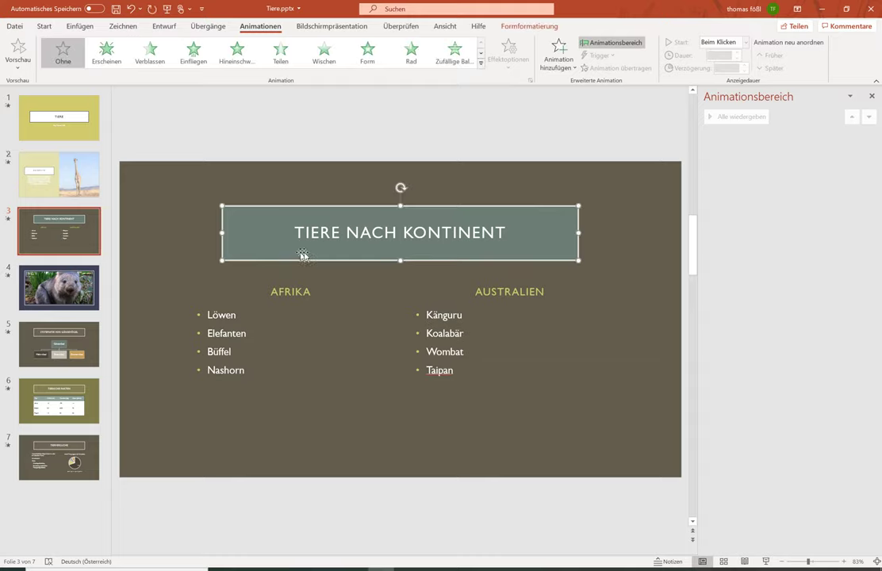
pyautogui.click(480, 64)
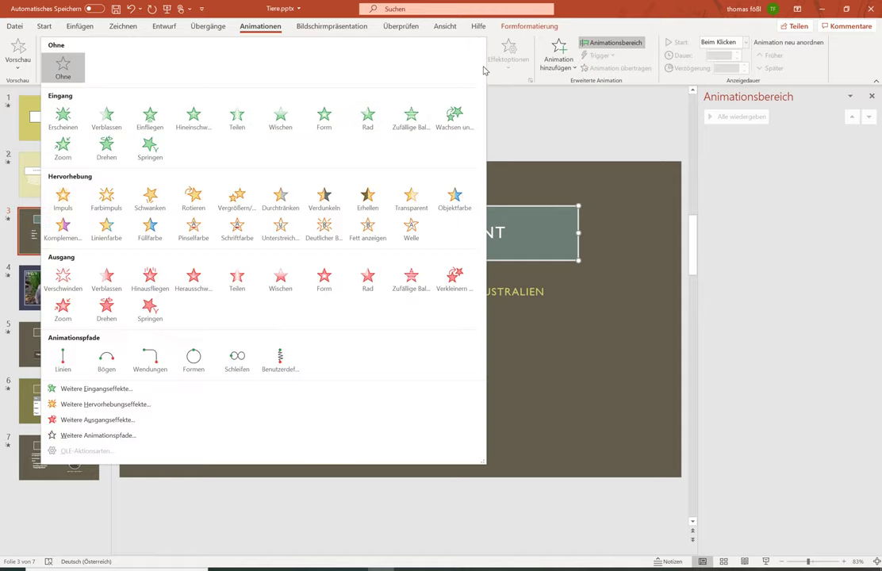
pyautogui.click(150, 145)
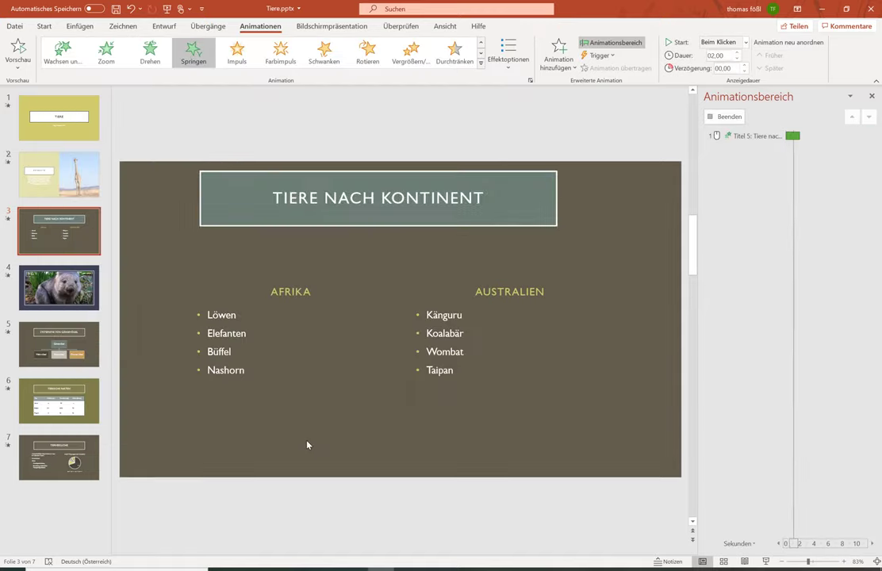
# Step: Try selecting both continent headings together, then abandon the selection and hide the animation list
pyautogui.click(292, 292)
pyautogui.click(167, 263)
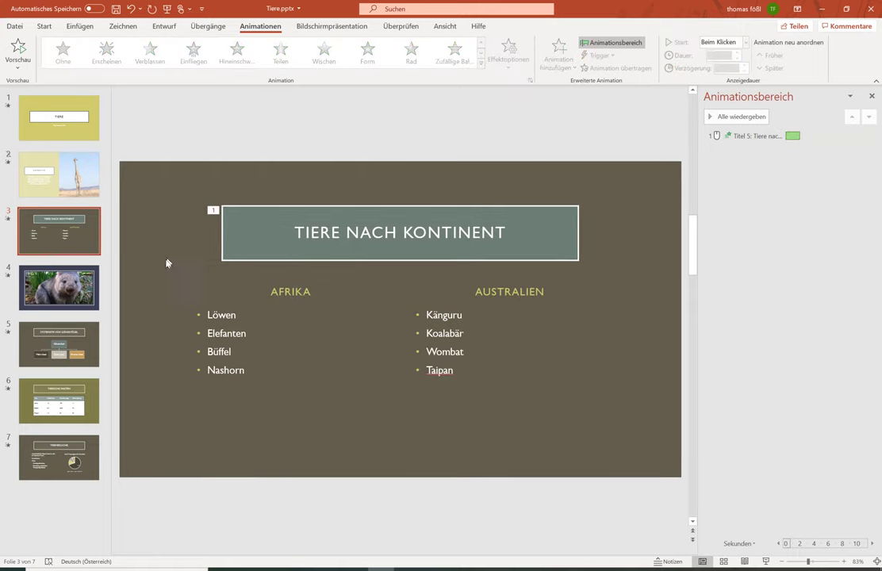
pyautogui.moveTo(146, 257); pyautogui.dragTo(622, 316)
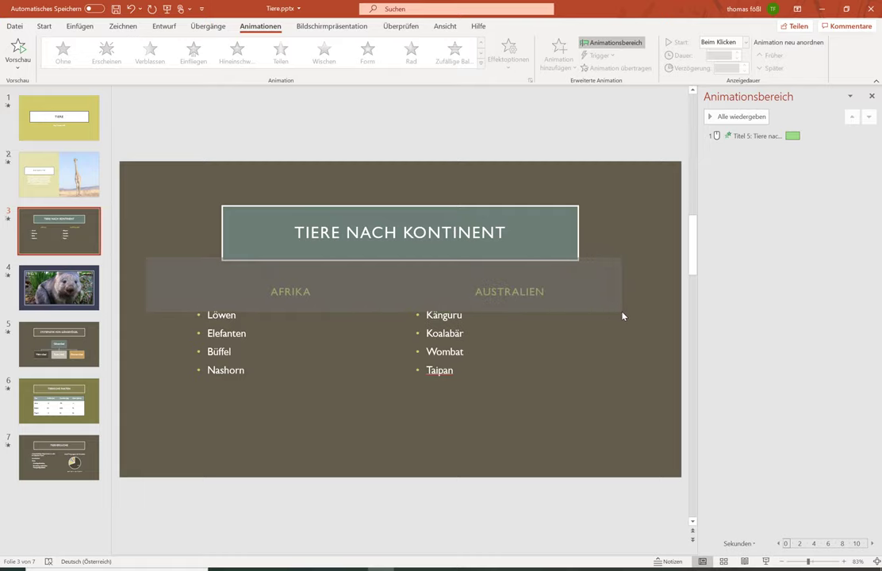
pyautogui.moveTo(623, 316); pyautogui.dragTo(193, 301)
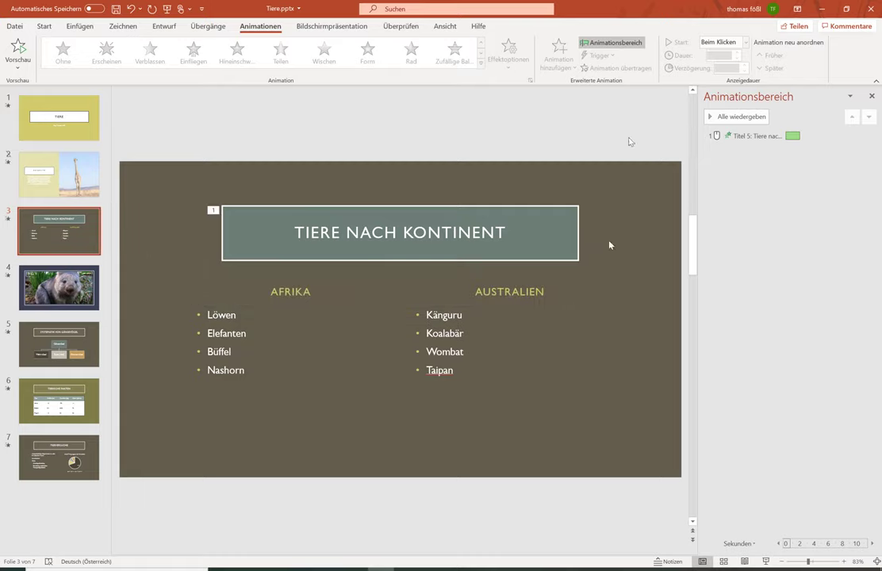
pyautogui.click(609, 45)
pyautogui.click(609, 44)
pyautogui.moveTo(697, 164); pyautogui.dragTo(562, 159)
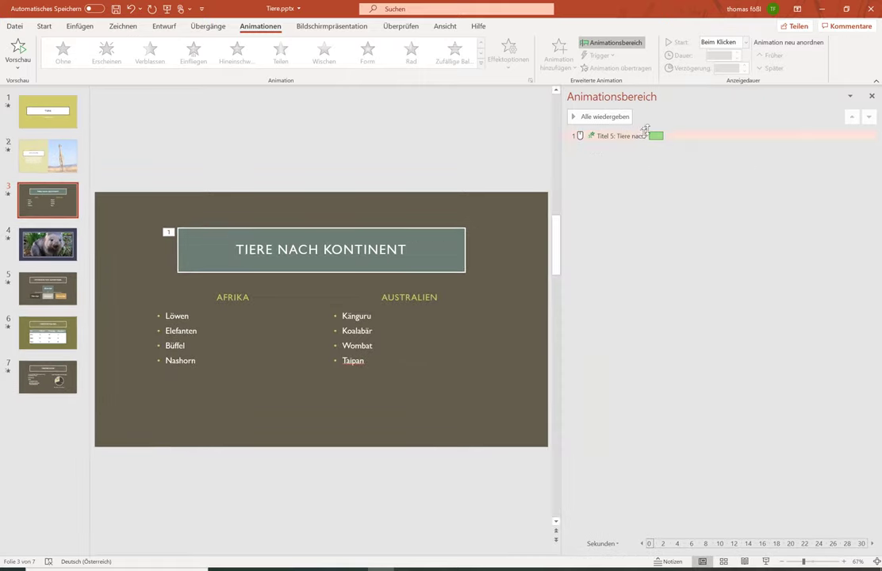
pyautogui.moveTo(655, 136); pyautogui.dragTo(730, 136)
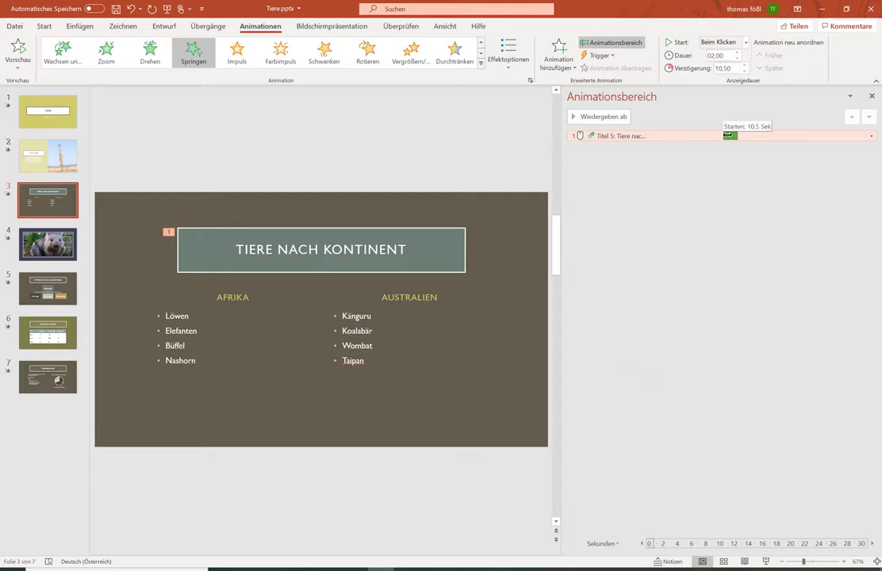
pyautogui.moveTo(730, 136); pyautogui.dragTo(656, 136)
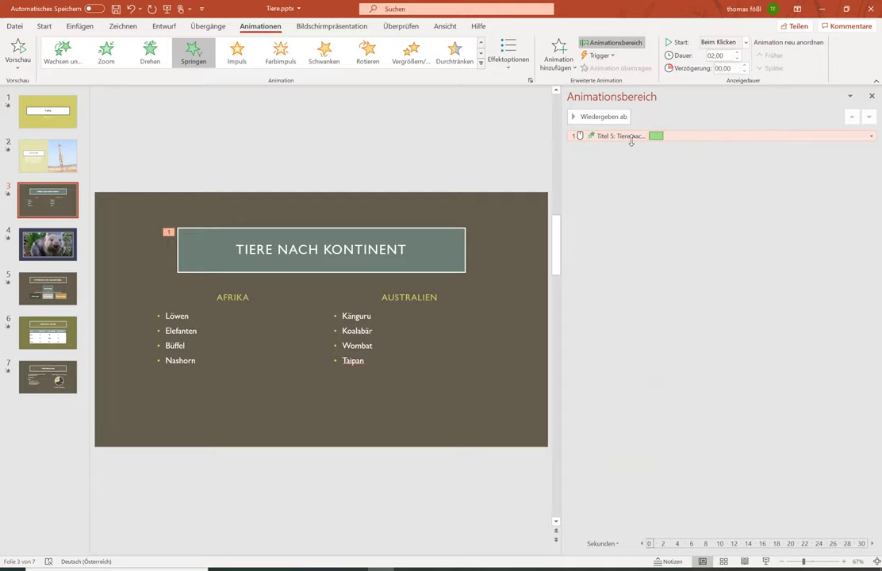
pyautogui.moveTo(562, 163); pyautogui.dragTo(728, 163)
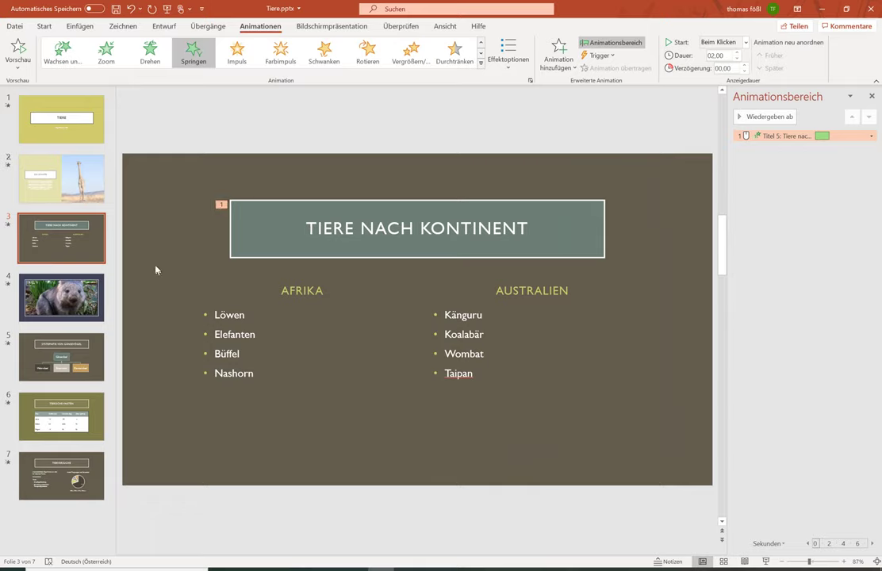
pyautogui.moveTo(155, 270); pyautogui.dragTo(673, 325)
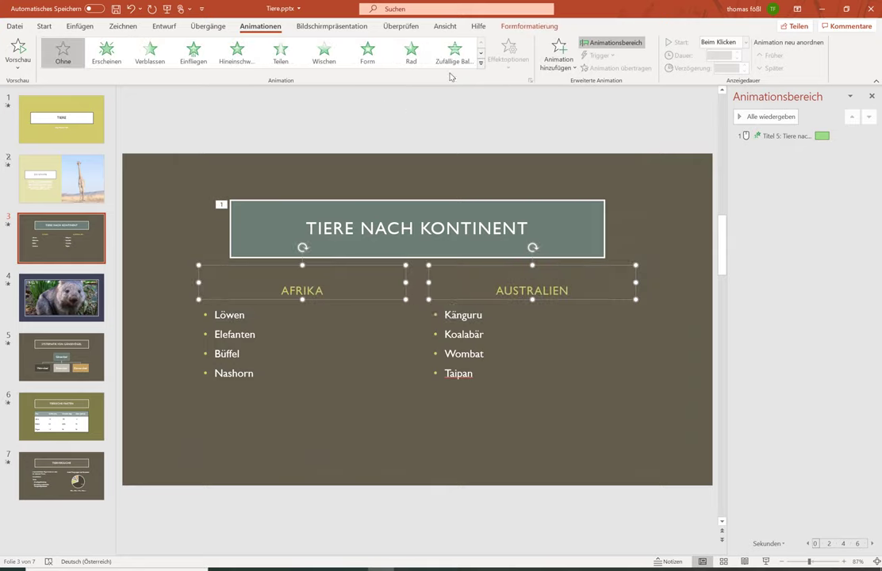
# Step: Apply the Rad entrance to AFRIKA and AUSTRALIEN and shorten its duration to 0.50 seconds
pyautogui.click(407, 53)
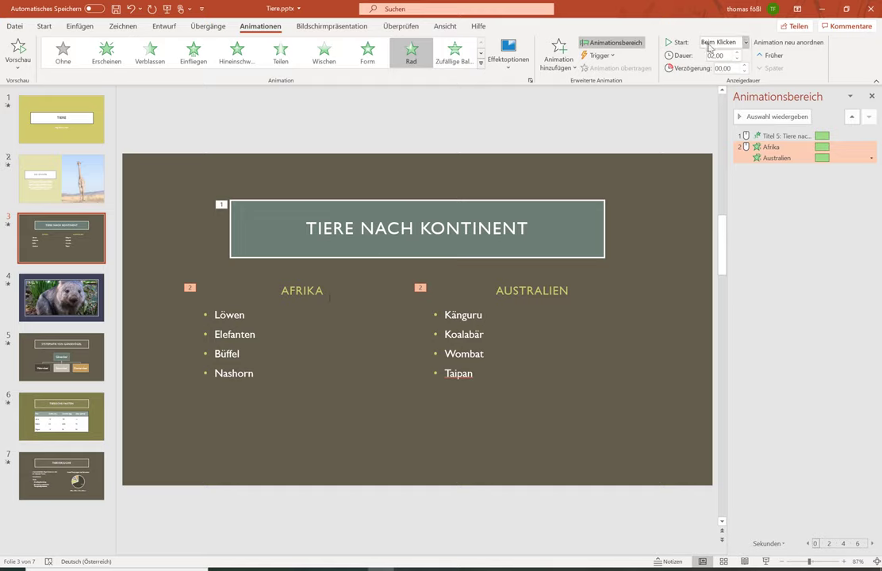
pyautogui.click(738, 61)
pyautogui.click(739, 61)
pyautogui.click(738, 61)
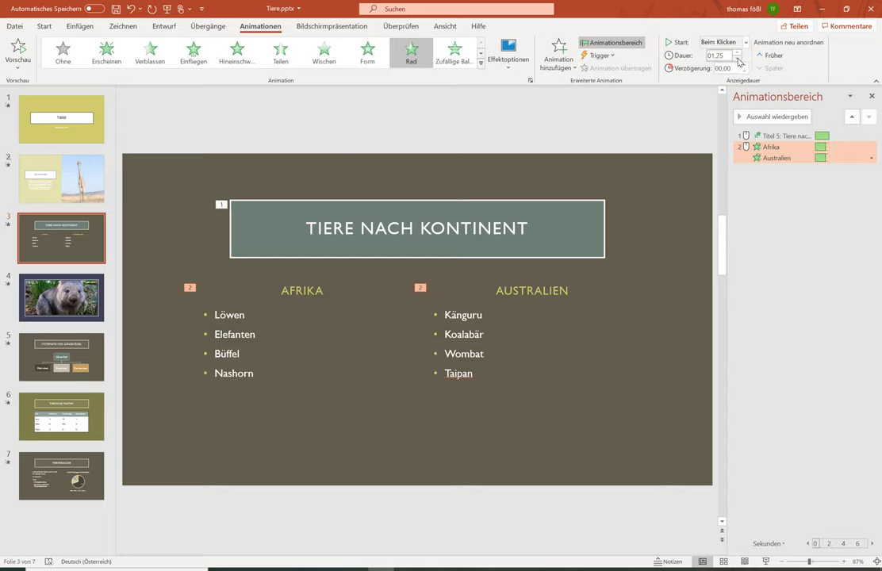
pyautogui.click(739, 61)
pyautogui.click(738, 61)
pyautogui.click(739, 61)
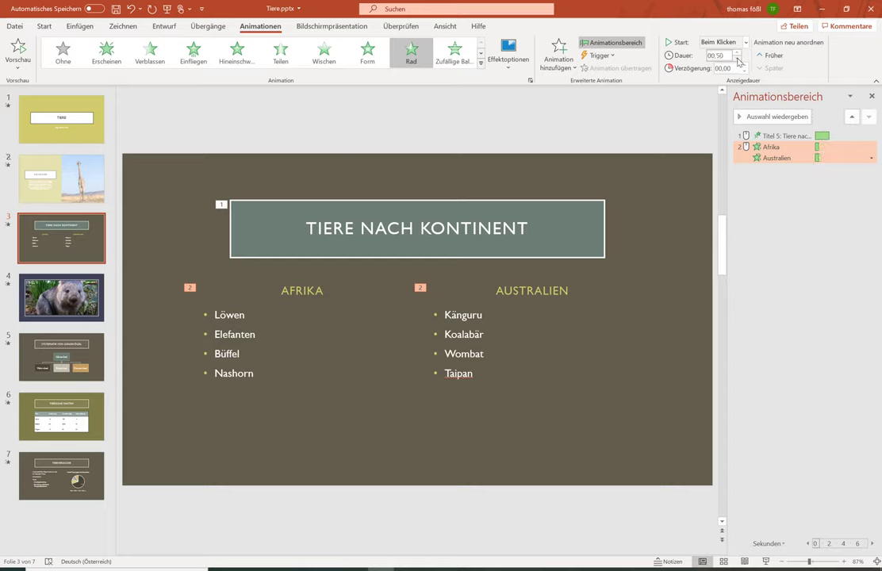
pyautogui.click(626, 405)
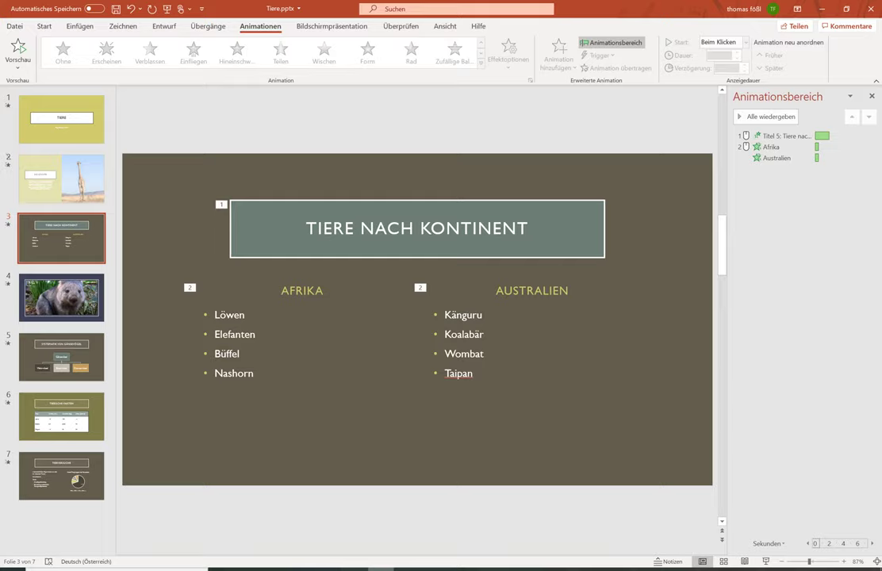
# Step: Set the AUSTRALIEN heading's Rad entrance to start Nach Vorheriger, right after AFRIKA
pyautogui.moveTo(405, 568)
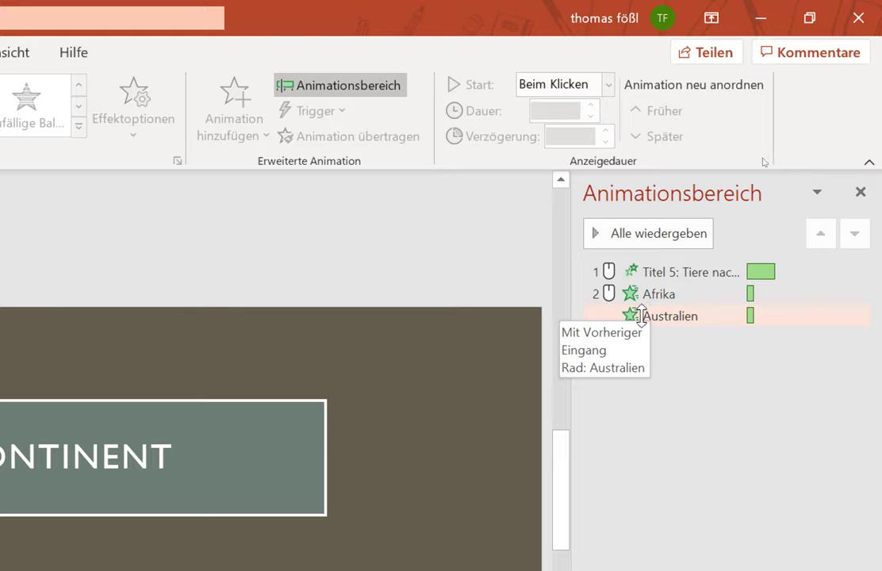
pyautogui.click(597, 293)
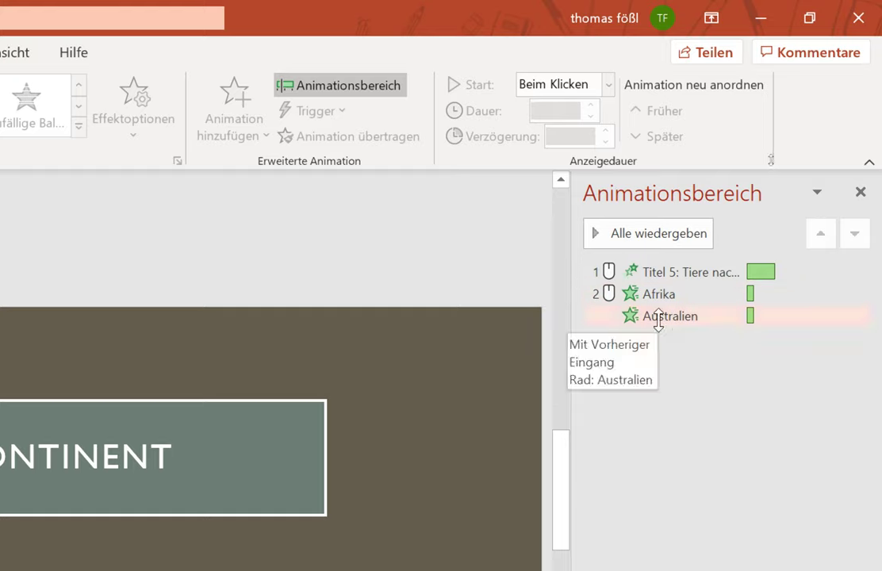
pyautogui.click(658, 320)
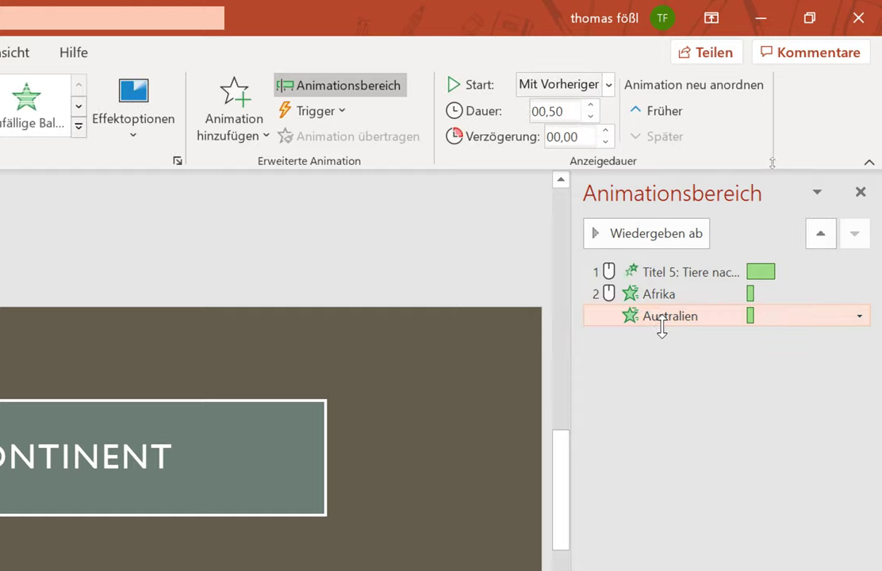
pyautogui.click(608, 85)
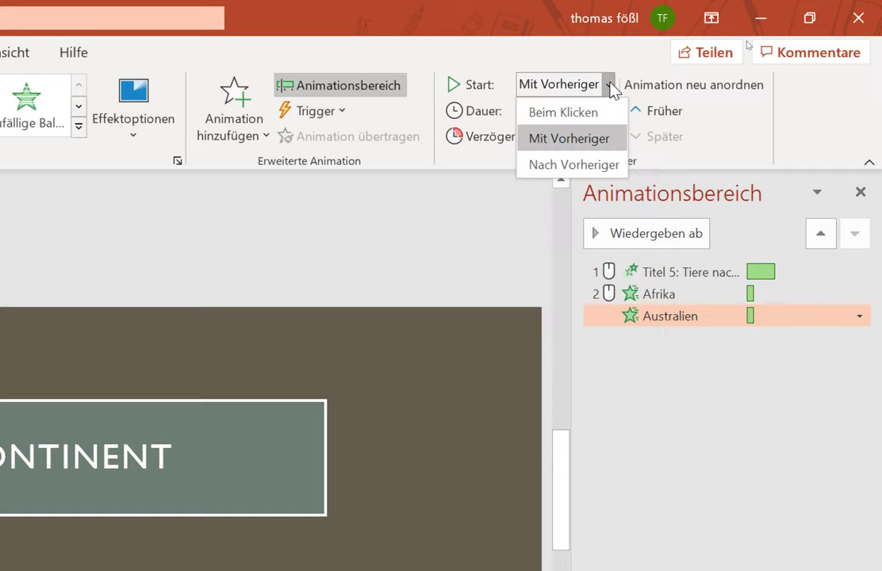
pyautogui.click(576, 114)
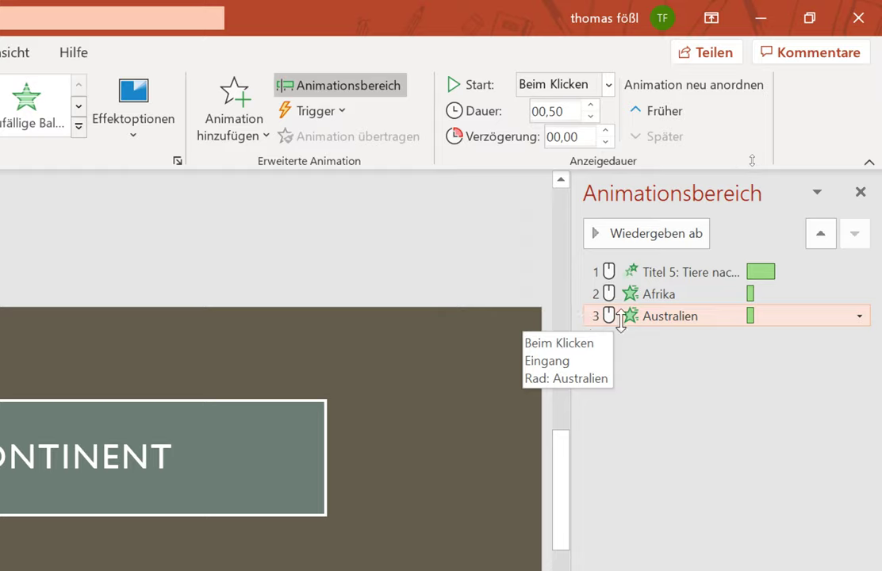
pyautogui.click(608, 85)
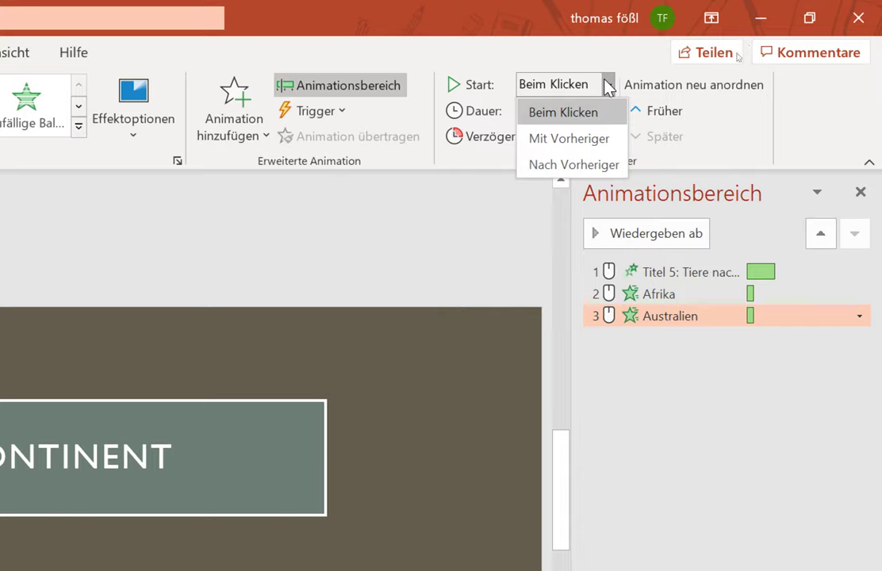
pyautogui.click(559, 165)
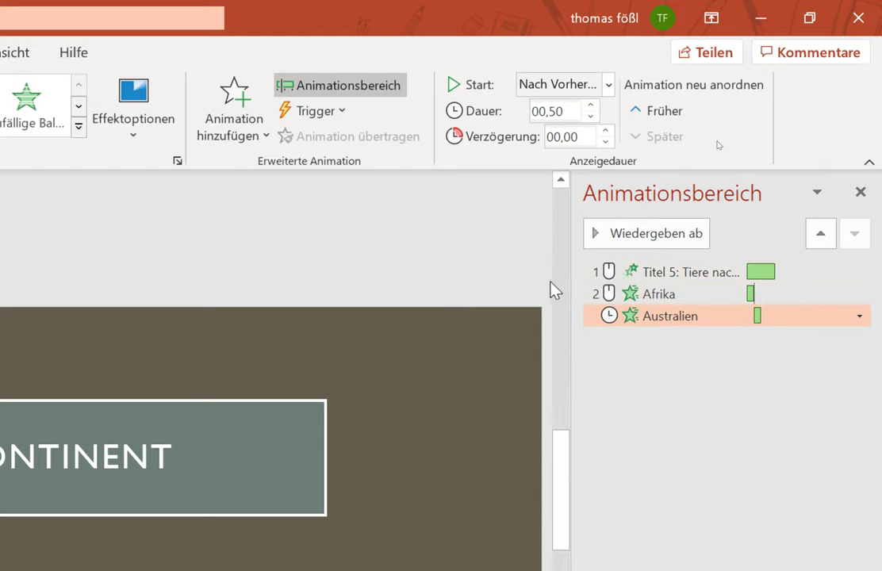
# Step: Drag the AUSTRALIEN timing bar to a 1.50-second delay and 1.40-second duration
pyautogui.moveTo(573, 254); pyautogui.dragTo(150, 227)
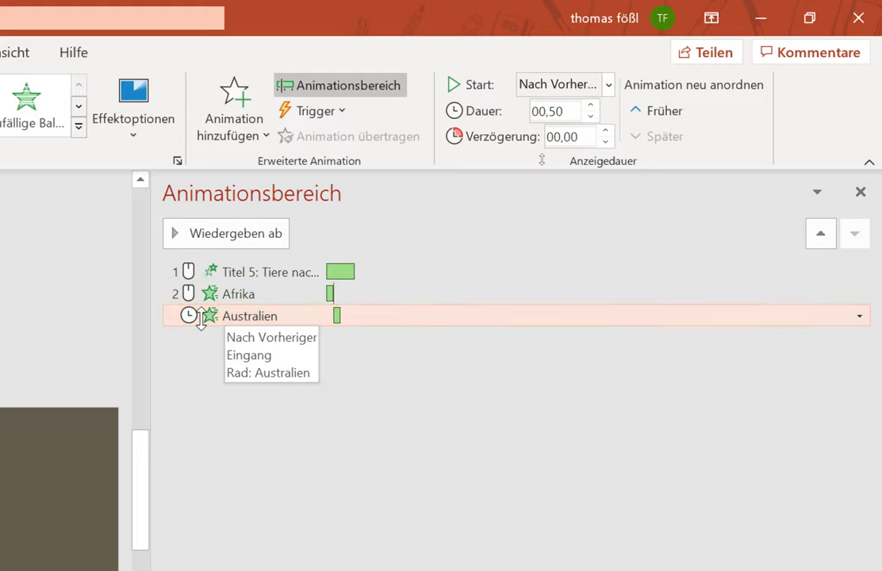
pyautogui.click(334, 321)
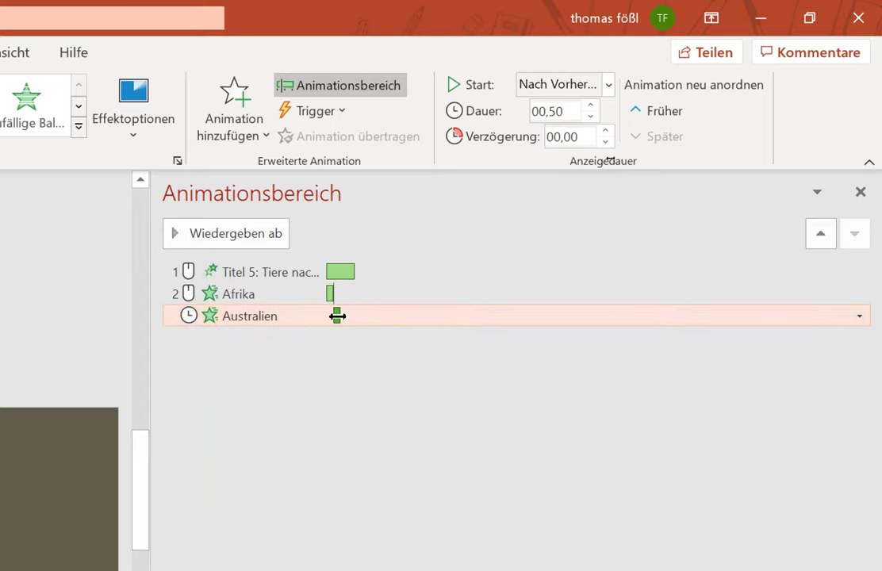
pyautogui.moveTo(337, 315); pyautogui.dragTo(346, 316)
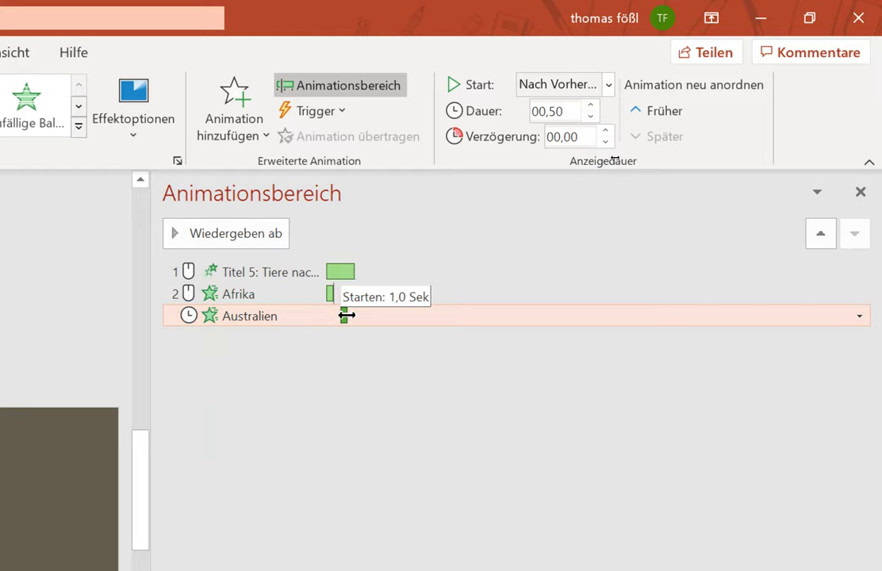
pyautogui.moveTo(346, 315); pyautogui.dragTo(329, 326)
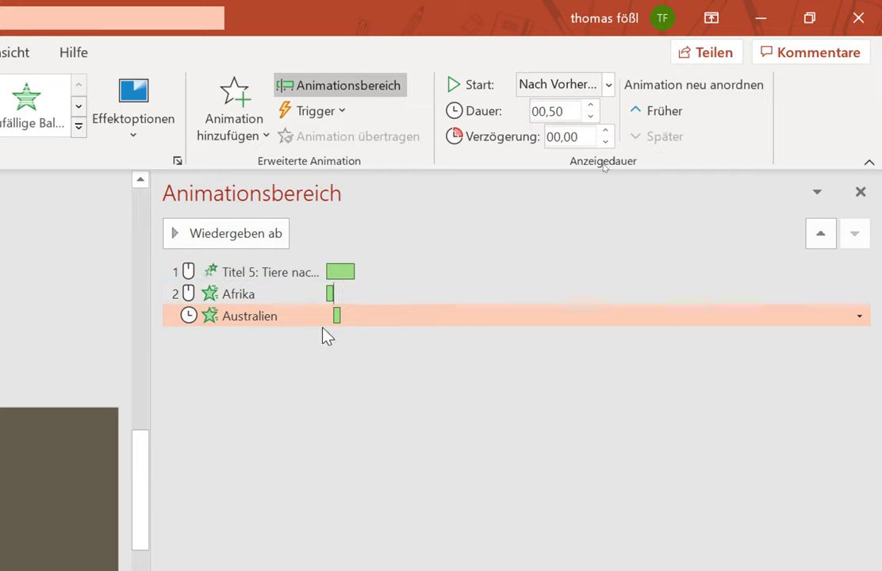
pyautogui.moveTo(339, 315)
pyautogui.mouseDown()
pyautogui.moveTo(307, 317)
pyautogui.moveTo(337, 311)
pyautogui.mouseUp()
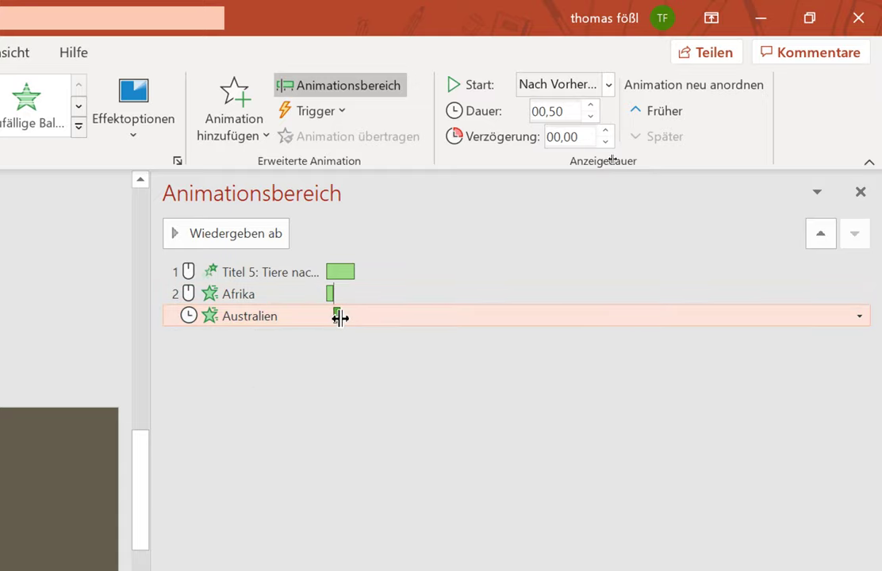
pyautogui.moveTo(340, 319)
pyautogui.mouseDown()
pyautogui.moveTo(401, 331)
pyautogui.moveTo(337, 327)
pyautogui.mouseUp()
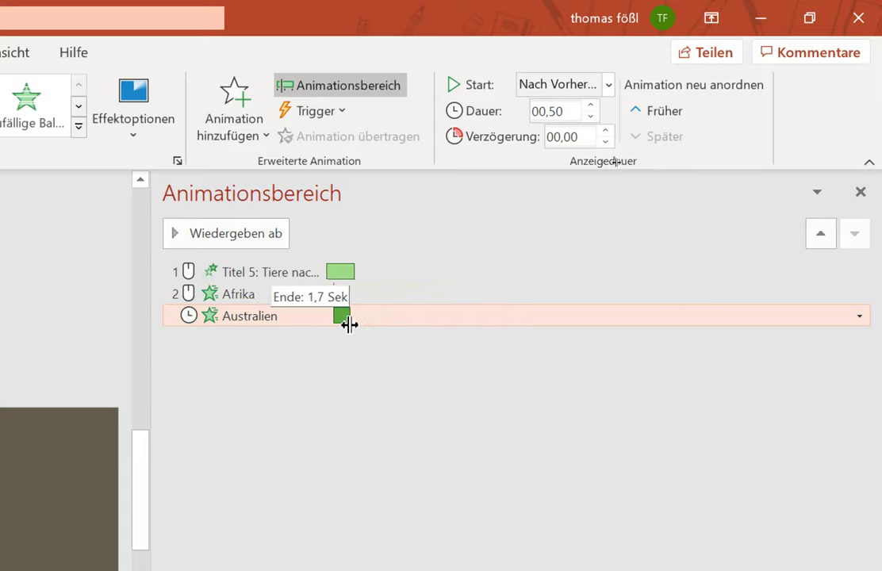
pyautogui.moveTo(336, 328); pyautogui.dragTo(344, 323)
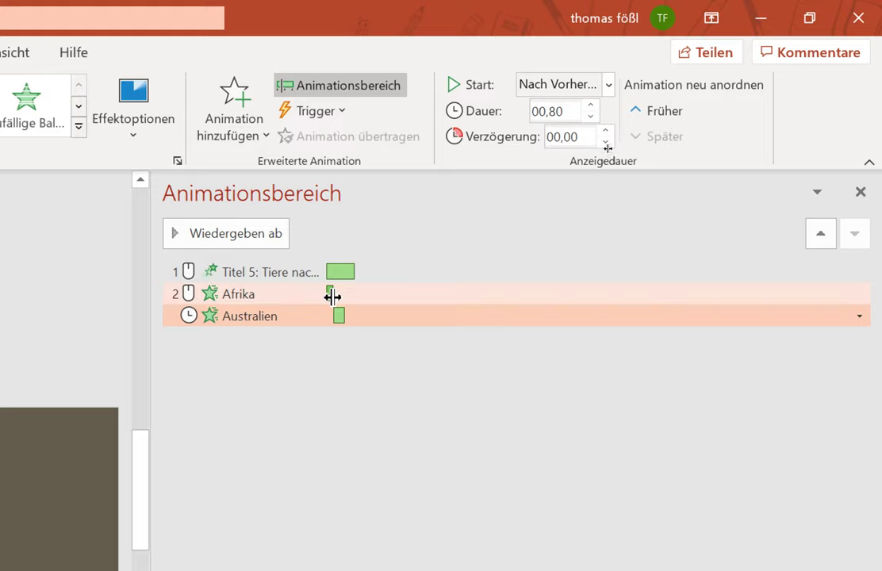
pyautogui.moveTo(340, 320); pyautogui.dragTo(347, 316)
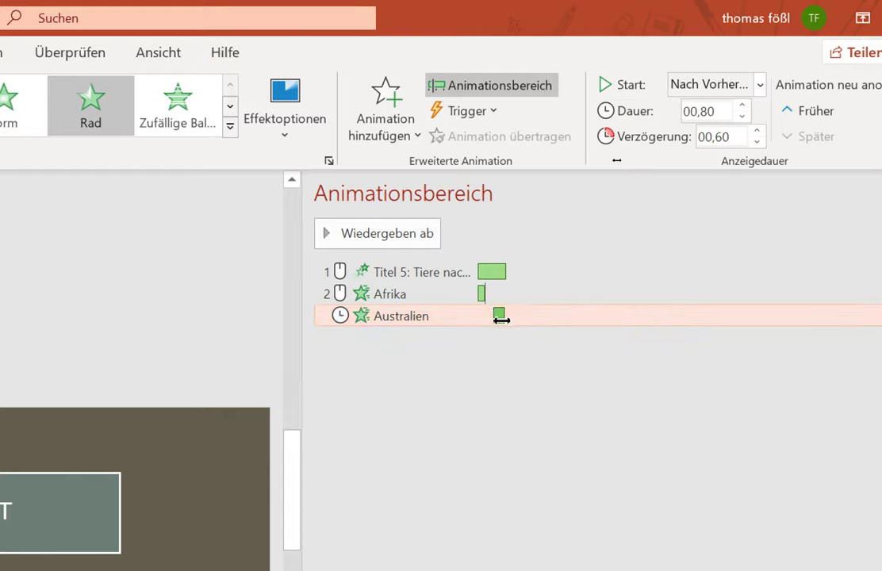
pyautogui.moveTo(499, 316); pyautogui.dragTo(511, 315)
pyautogui.moveTo(515, 319); pyautogui.dragTo(524, 325)
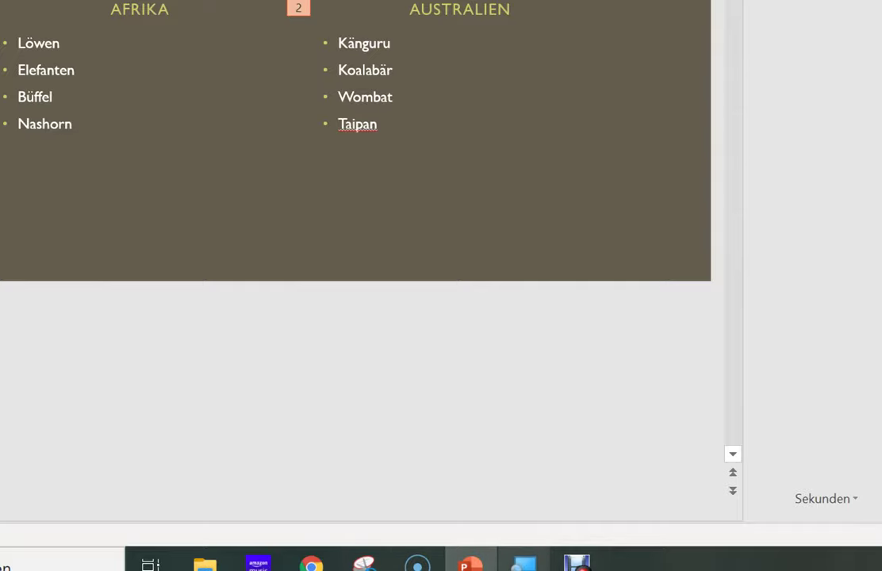
# Step: Play the slide show from slide 3, watch AUSTRALIEN follow AFRIKA, then exit with Esc
pyautogui.click(373, 560)
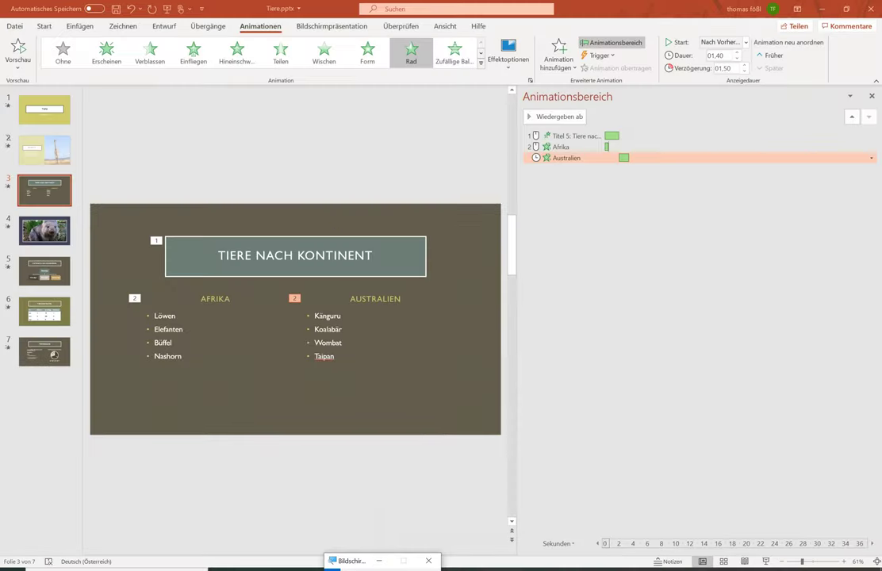
pyautogui.click(316, 26)
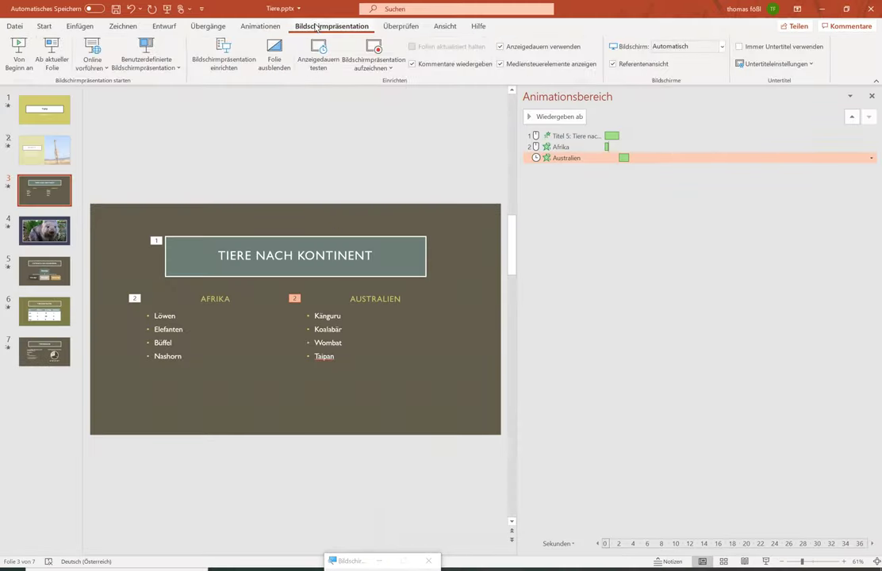
pyautogui.click(52, 62)
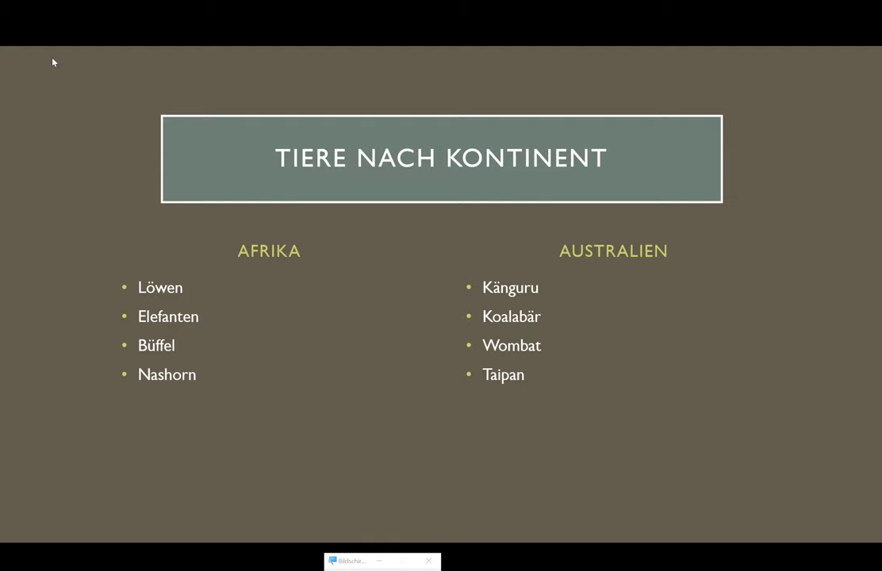
pyautogui.press('Escape')
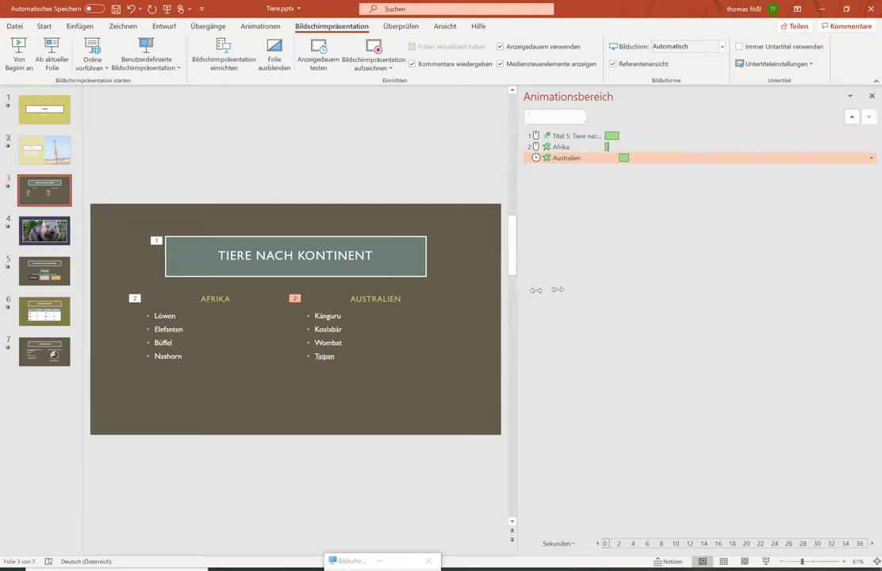
# Step: Give the Afrika bullet list an Einfliegen entrance as a single object
pyautogui.moveTo(517, 295); pyautogui.dragTo(757, 262)
pyautogui.click(257, 367)
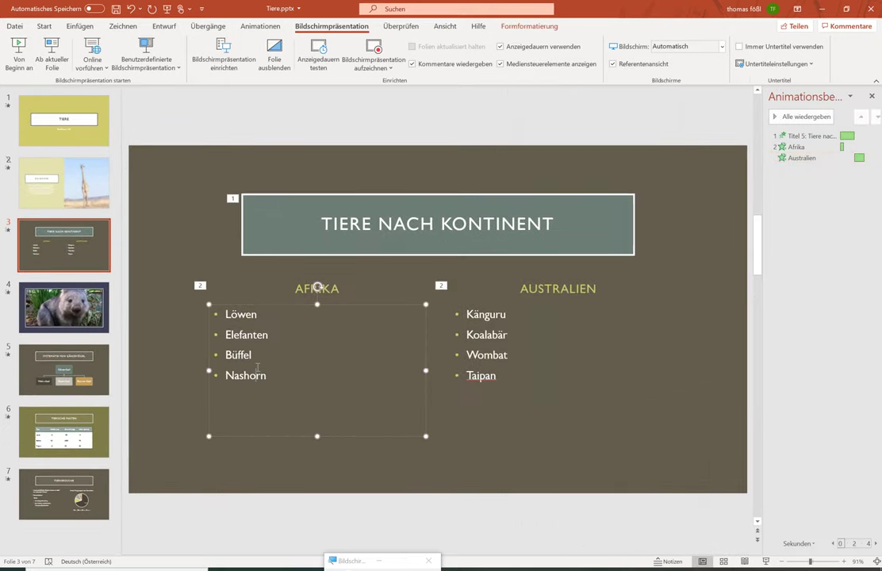
pyautogui.click(258, 26)
pyautogui.click(193, 52)
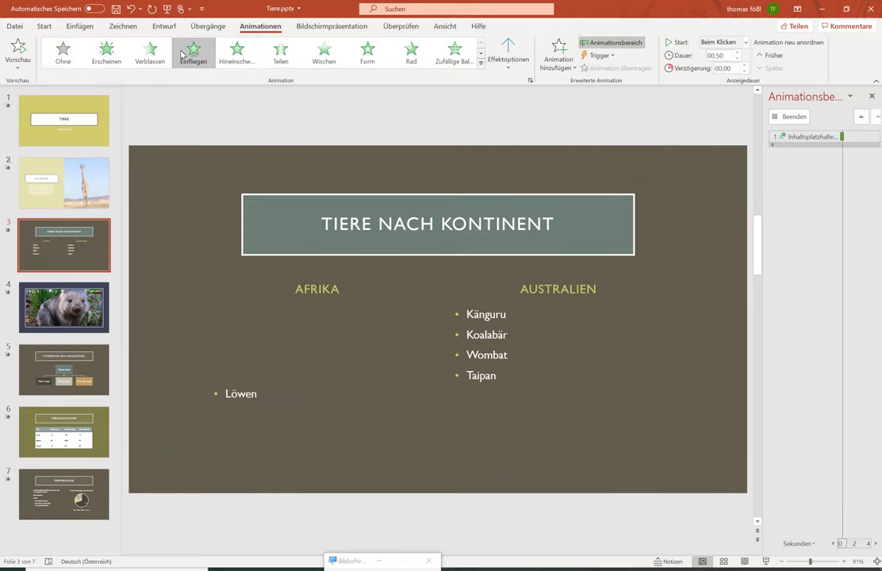
pyautogui.click(501, 76)
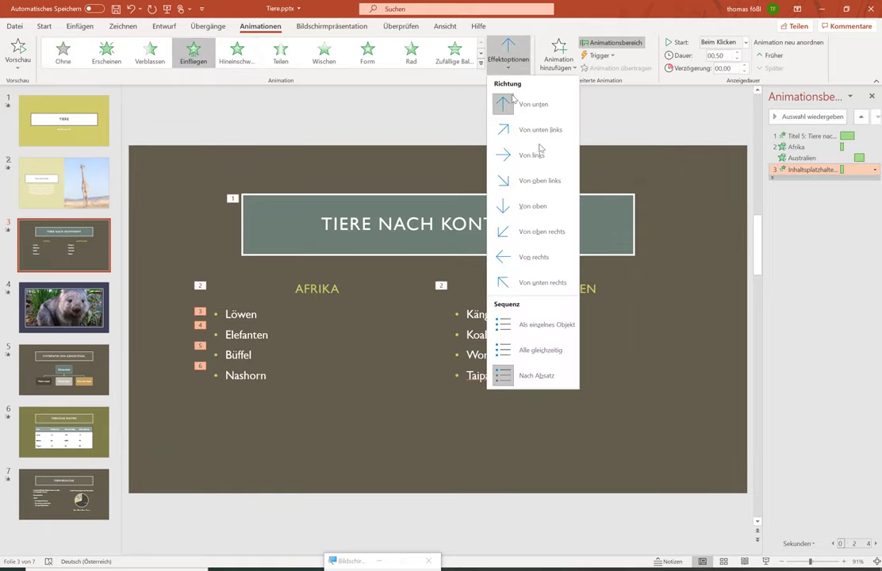
pyautogui.click(546, 323)
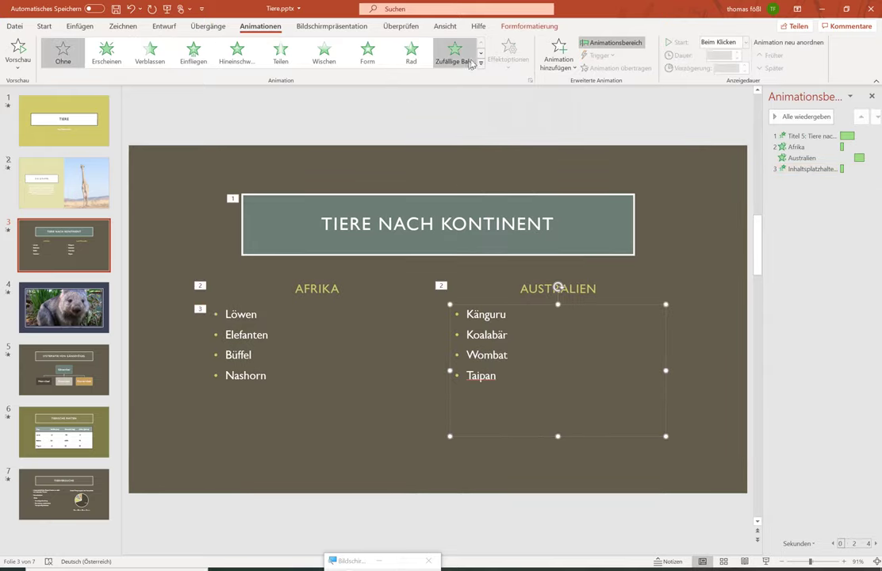
# Step: Give the Australien bullet list a Zoom entrance as a single object
pyautogui.click(479, 65)
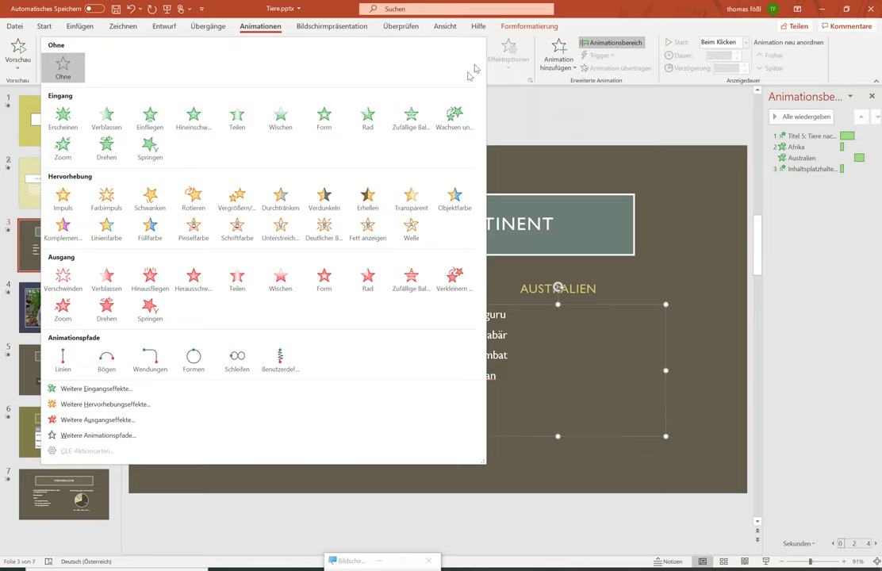
pyautogui.click(63, 144)
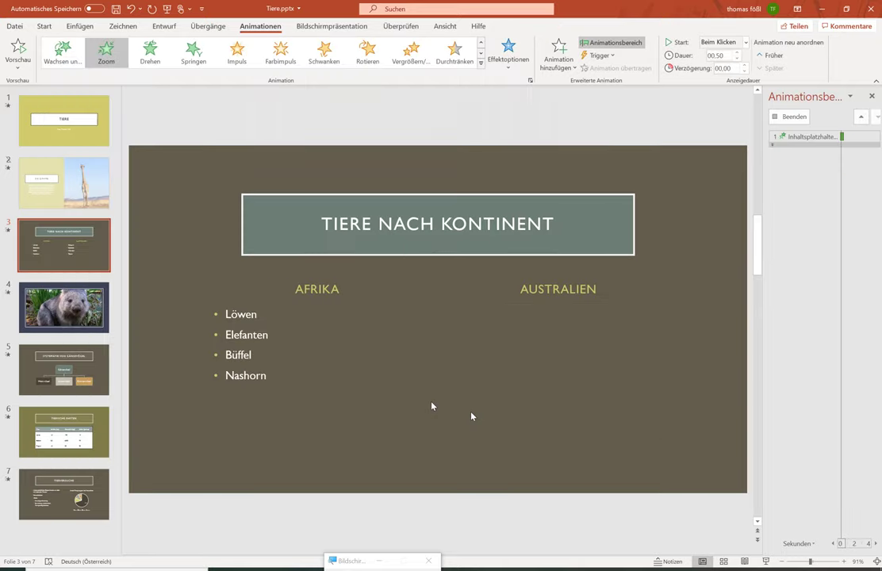
pyautogui.click(509, 60)
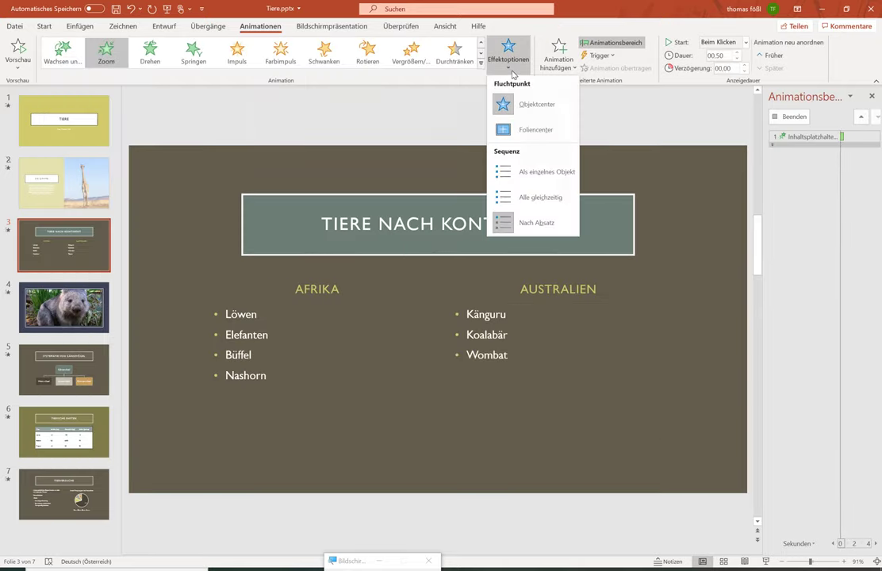
pyautogui.click(528, 173)
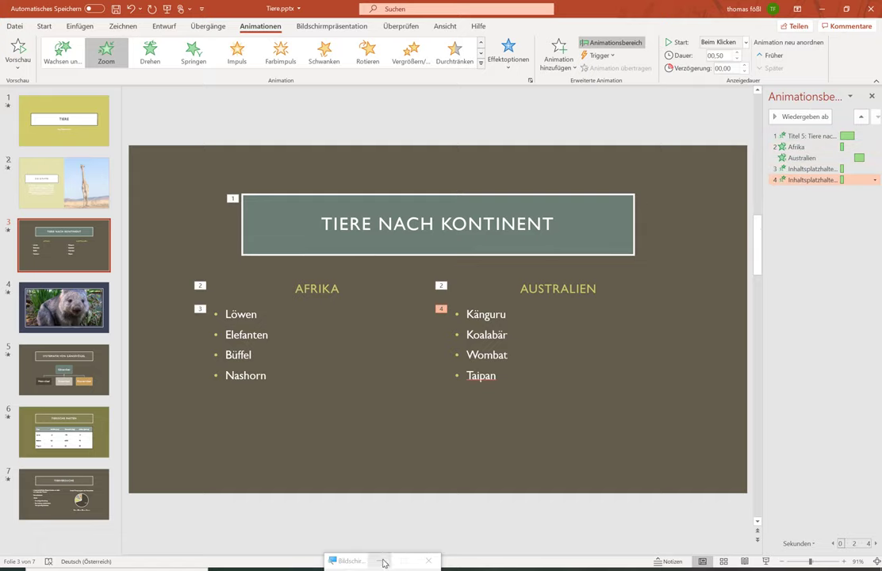
# Step: Drag the title's animation to the bottom of the Animation Pane so it plays last
pyautogui.moveTo(349, 568)
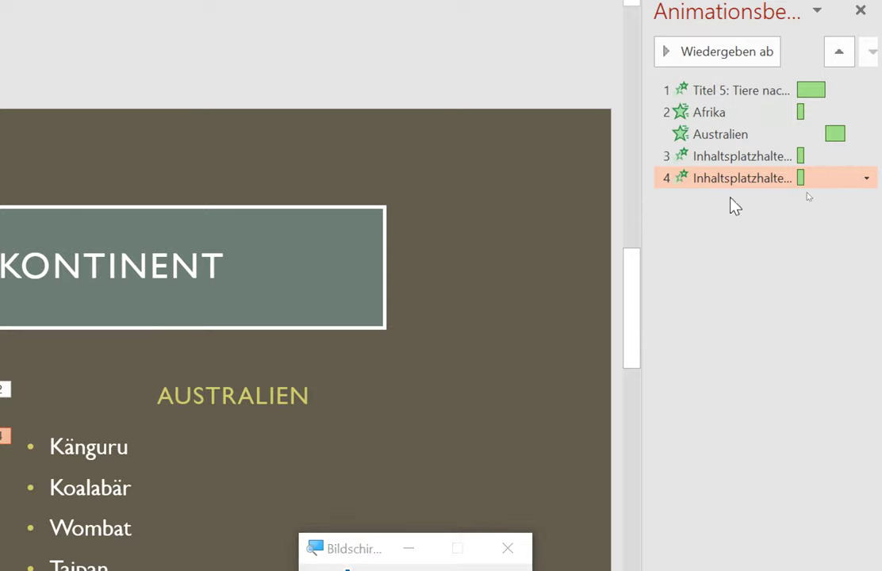
pyautogui.moveTo(684, 96); pyautogui.dragTo(708, 187)
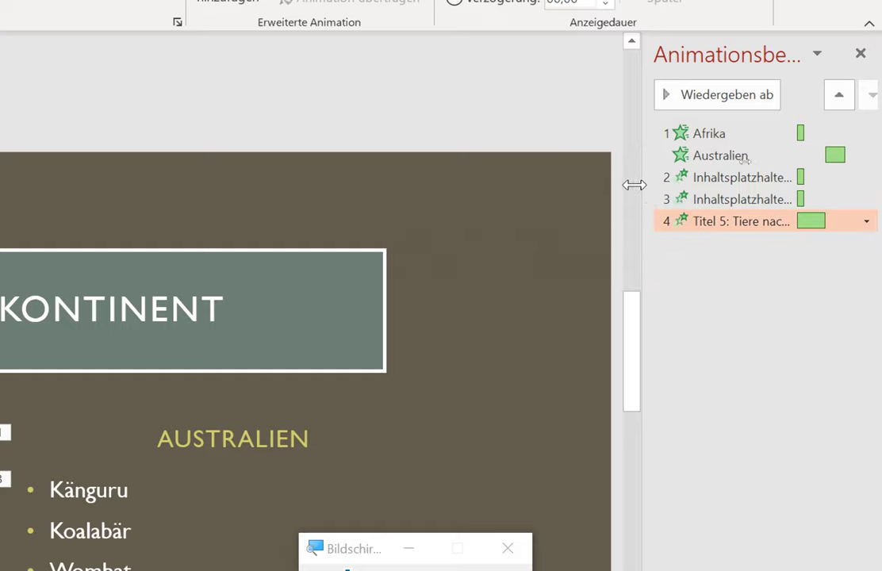
pyautogui.moveTo(634, 185); pyautogui.dragTo(467, 179)
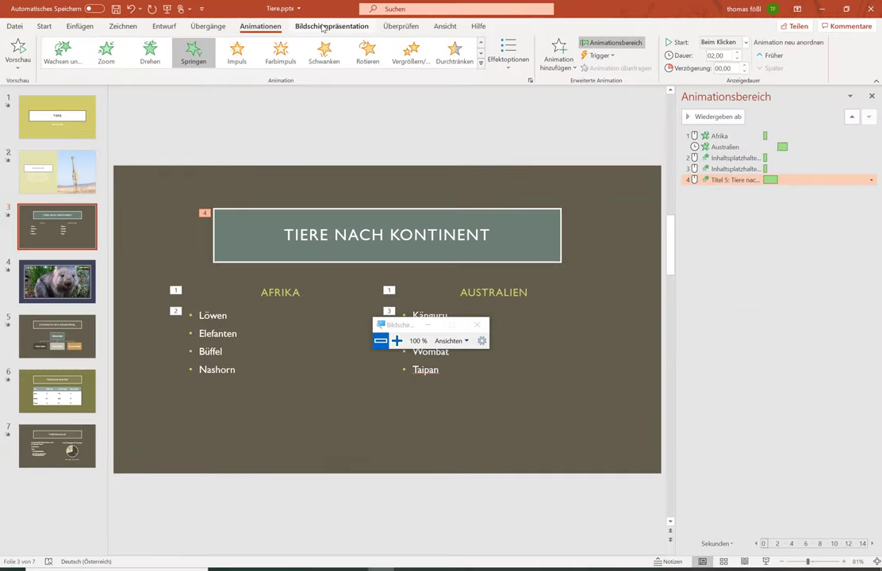
# Step: Run the slide show from slide 3, clicking through headings, both lists and the title, then exit
pyautogui.click(332, 27)
pyautogui.click(64, 58)
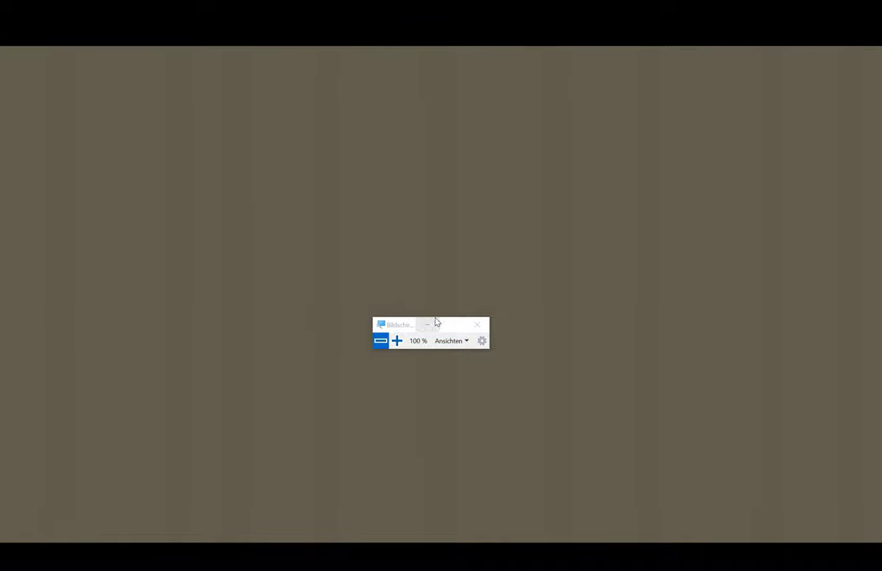
pyautogui.click(432, 323)
pyautogui.click(436, 321)
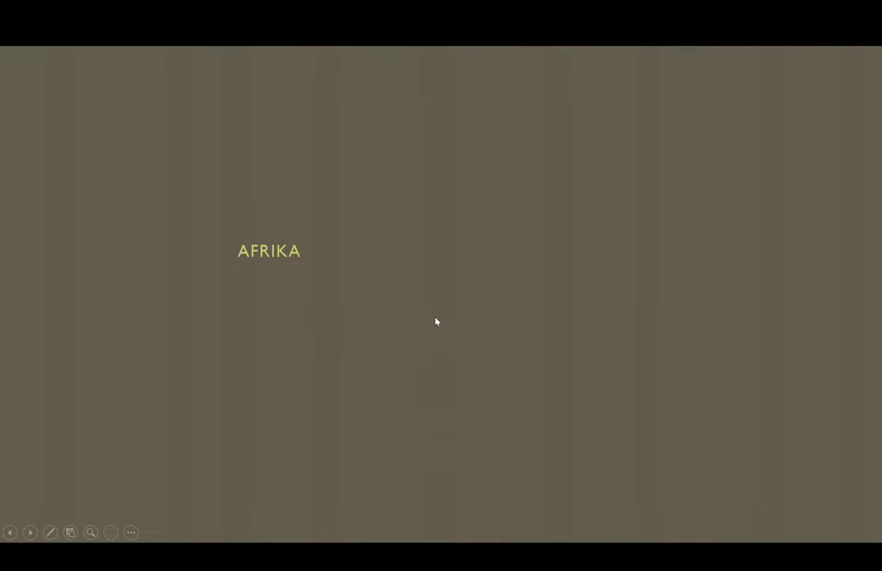
pyautogui.click(436, 321)
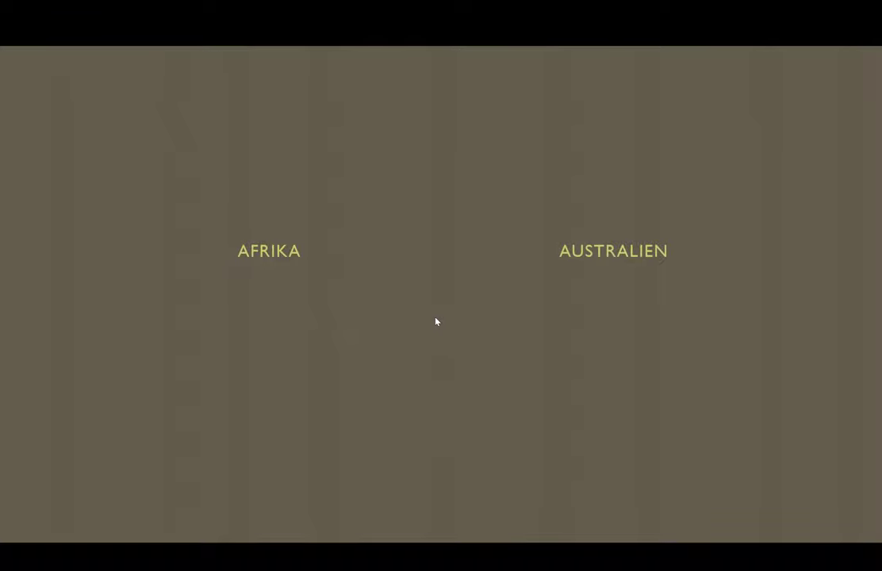
pyautogui.click(436, 321)
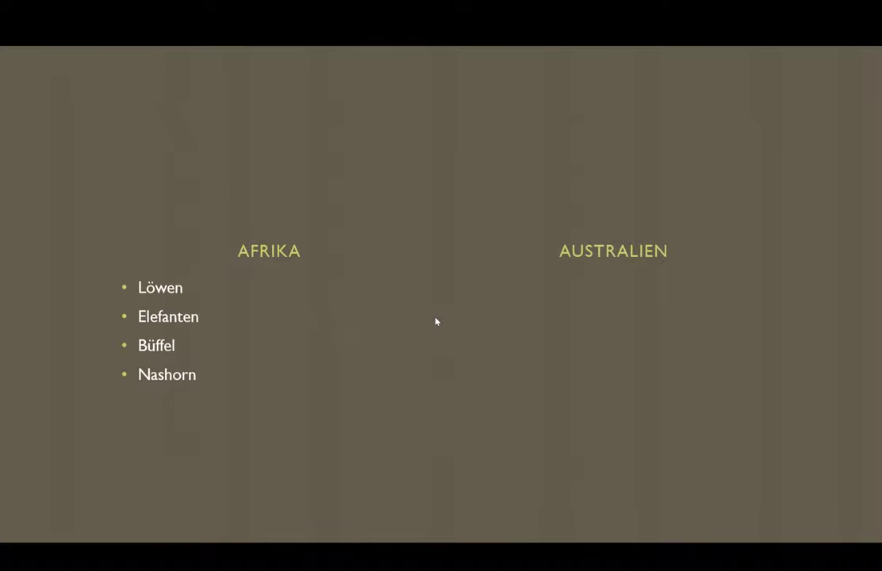
pyautogui.click(435, 322)
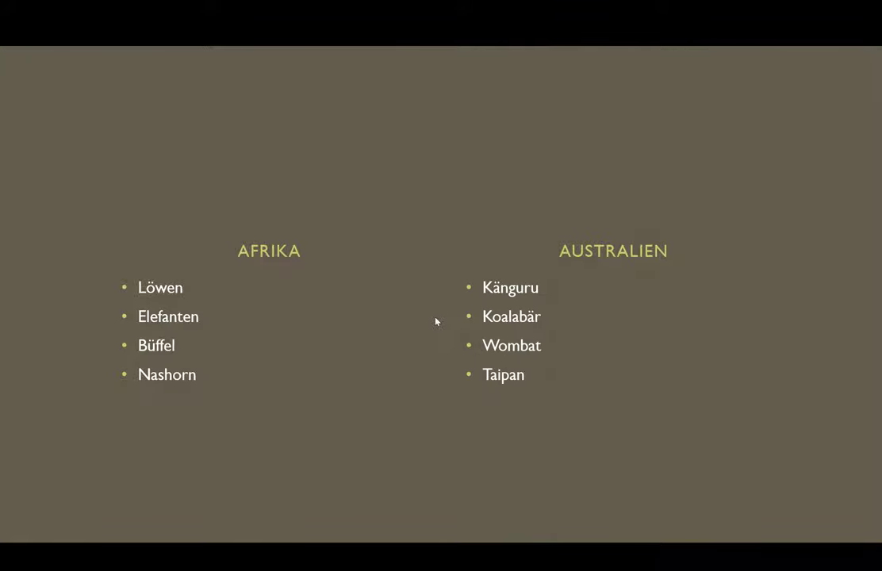
pyautogui.click(436, 322)
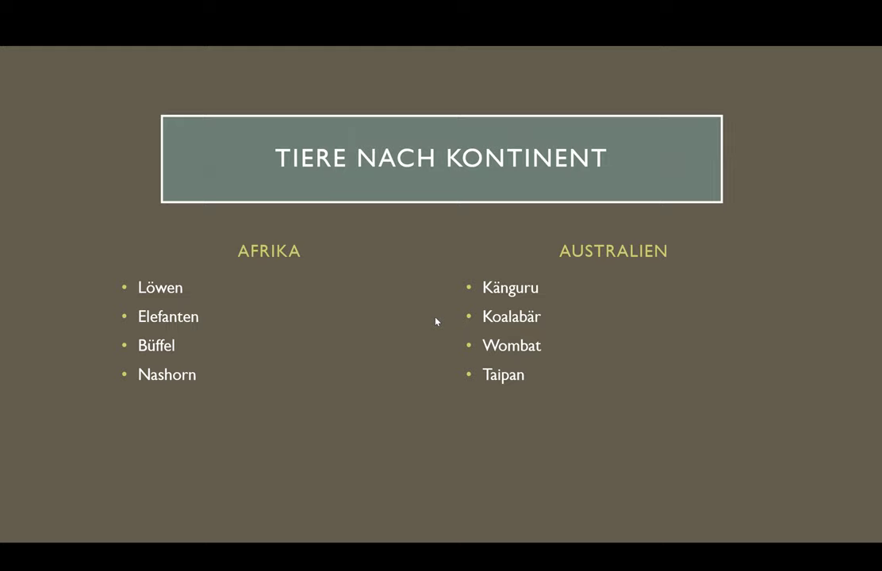
pyautogui.press('Escape')
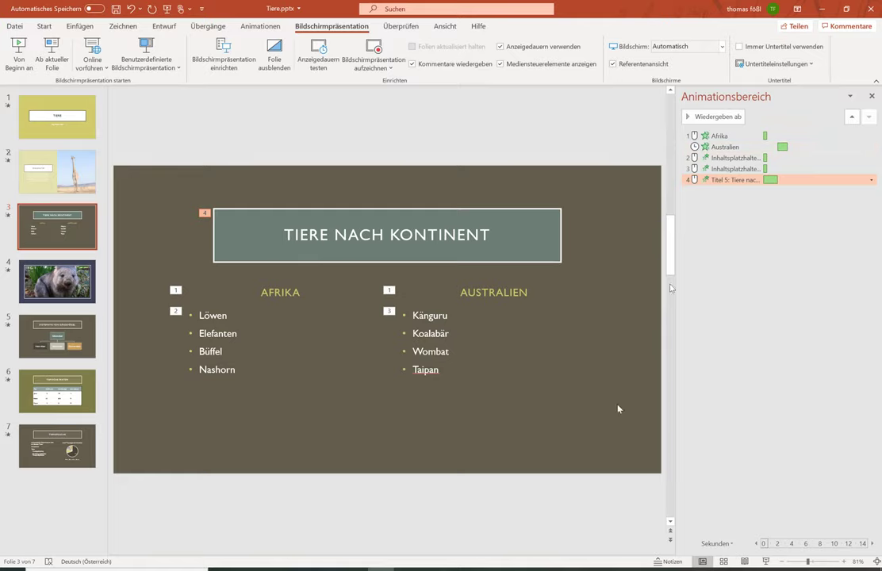
# Step: Set the Afrika list's fly-in sound to Glocken, adjust its volume, and confirm
pyautogui.press('super+plus')
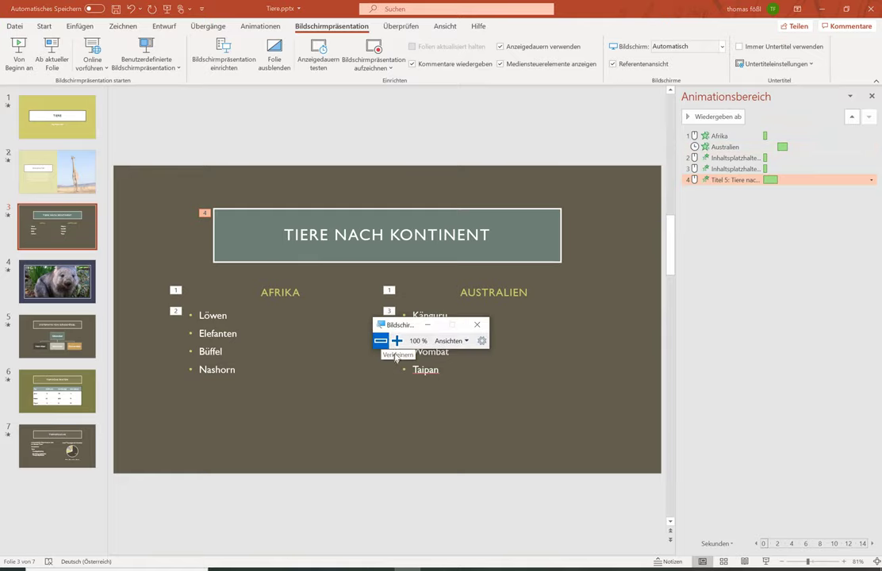
pyautogui.click(397, 338)
pyautogui.click(458, 311)
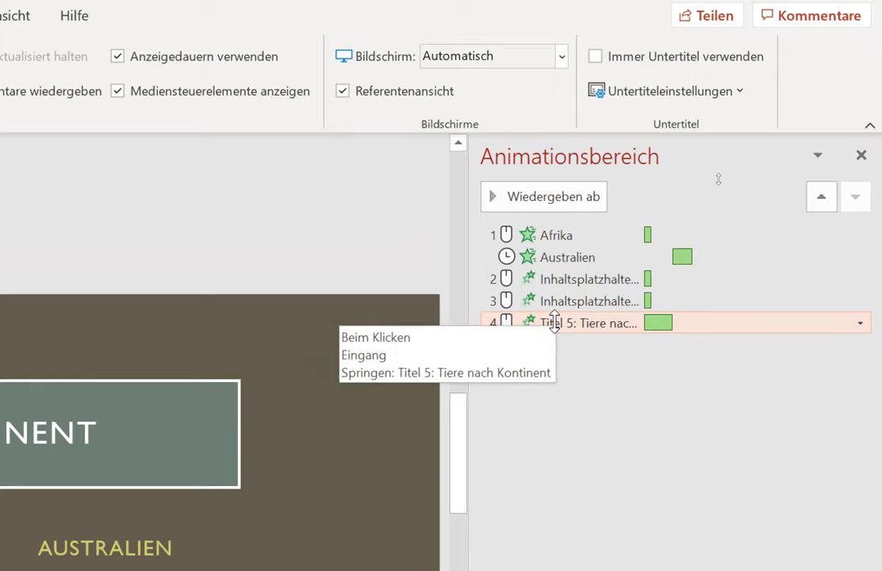
pyautogui.rightClick(553, 280)
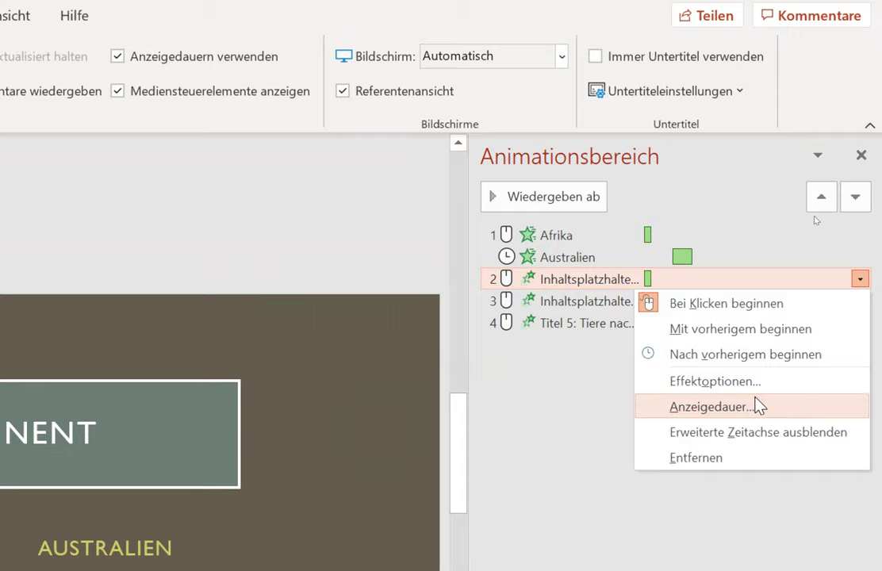
pyautogui.click(703, 385)
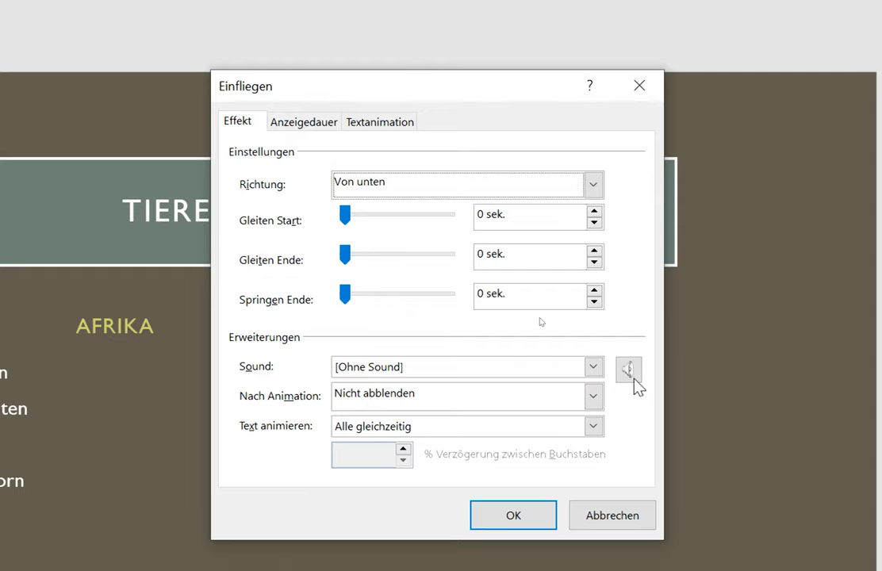
pyautogui.click(592, 367)
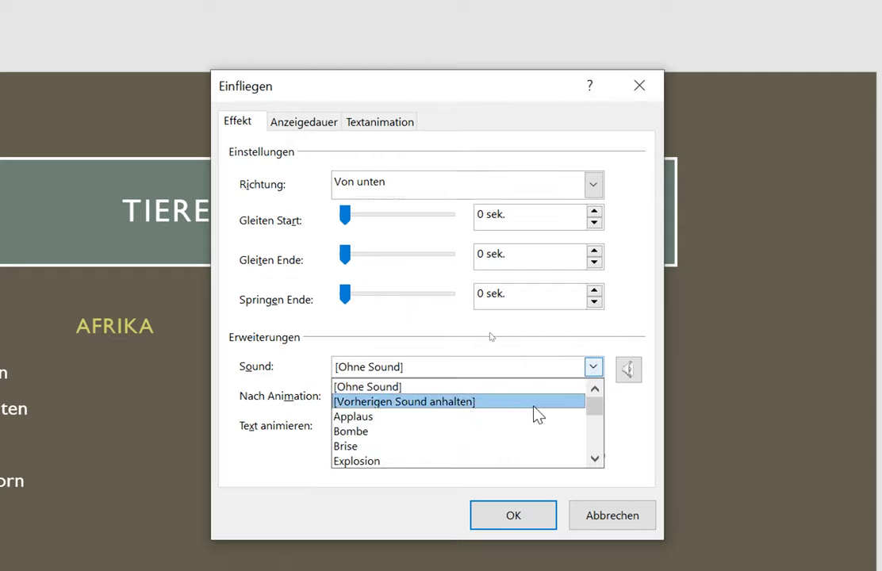
pyautogui.scroll(-2, 533, 409)
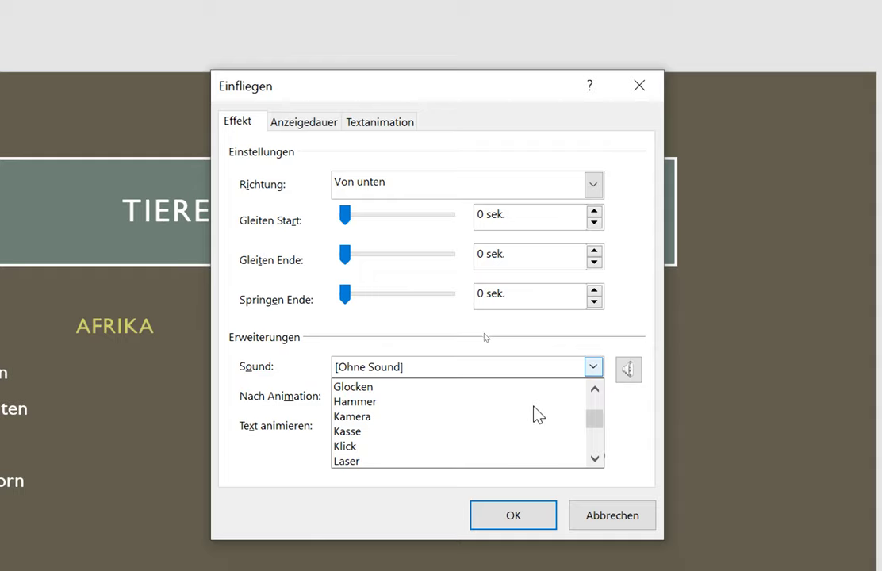
pyautogui.click(361, 386)
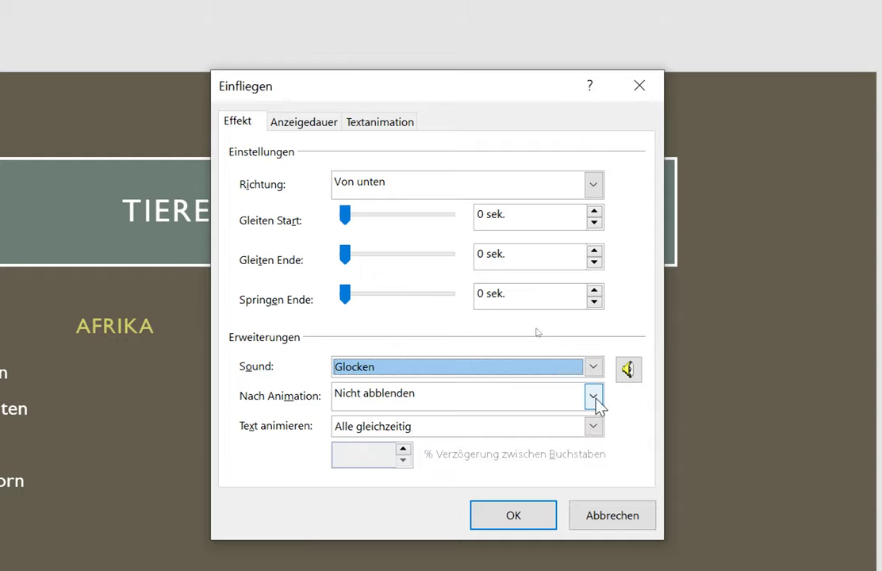
pyautogui.click(629, 369)
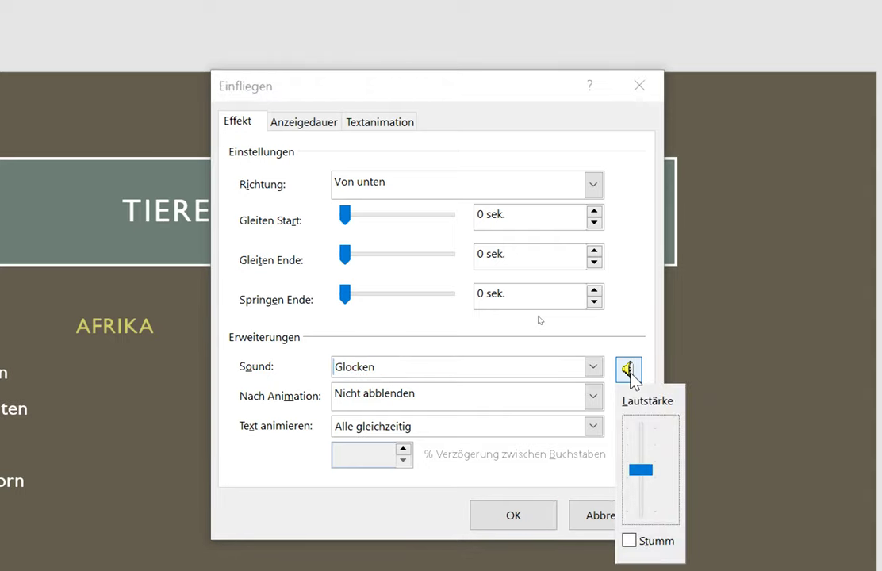
pyautogui.moveTo(640, 473)
pyautogui.mouseDown()
pyautogui.moveTo(642, 485)
pyautogui.moveTo(642, 474)
pyautogui.mouseUp()
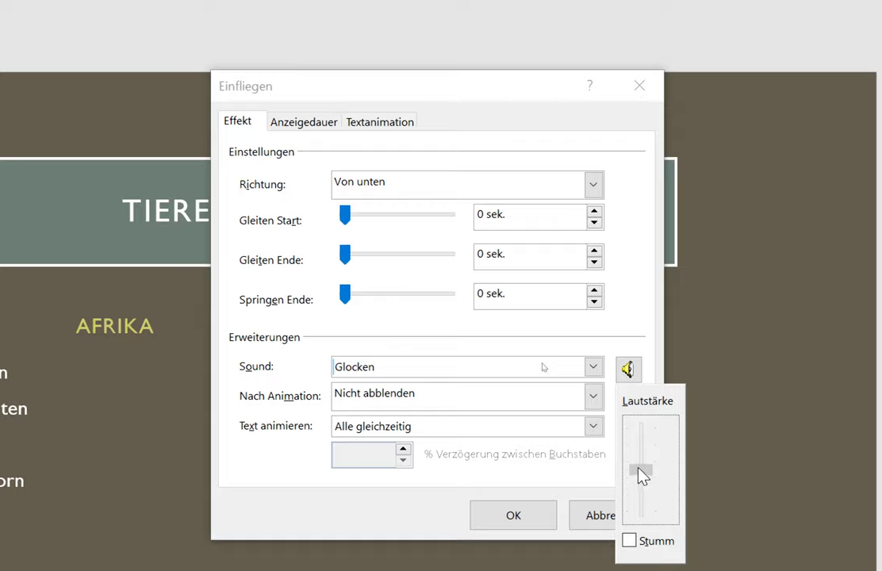
pyautogui.click(508, 490)
pyautogui.click(507, 517)
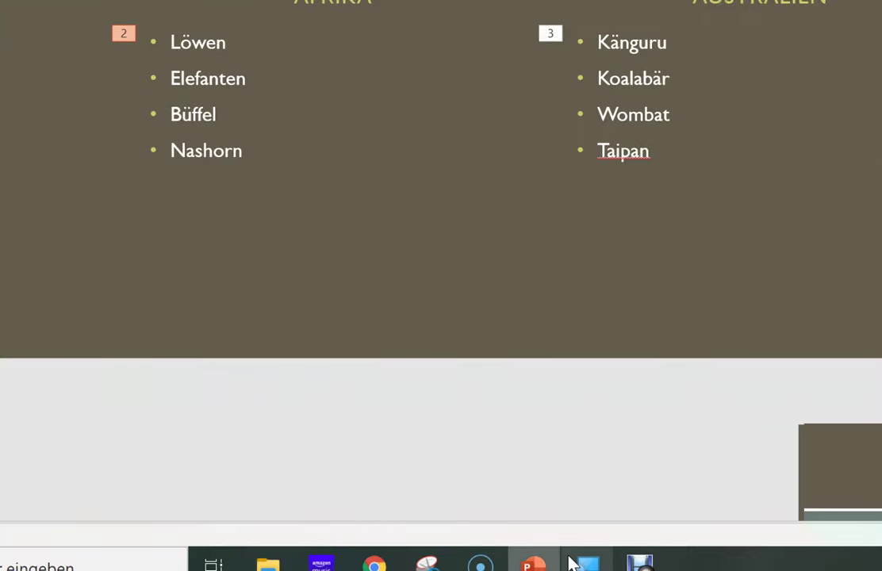
pyautogui.click(573, 564)
pyautogui.click(365, 343)
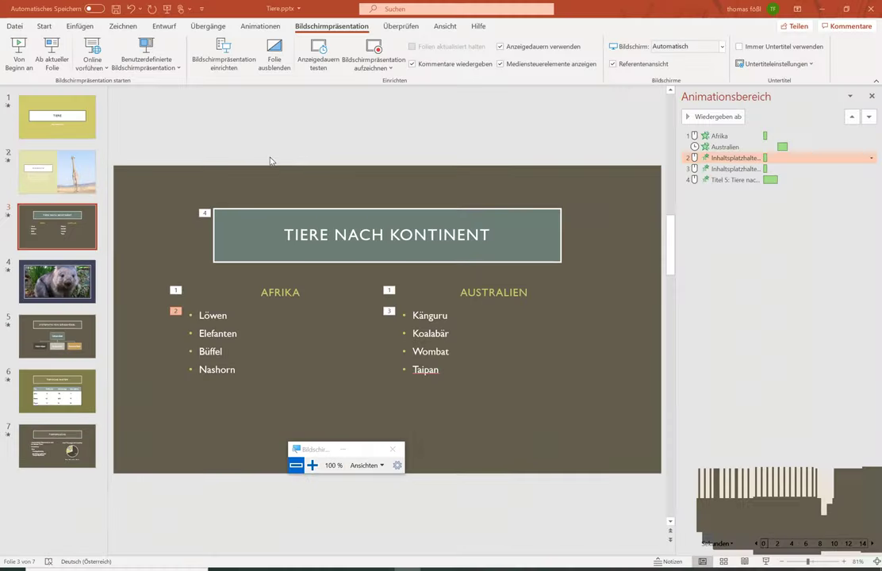
pyautogui.click(51, 49)
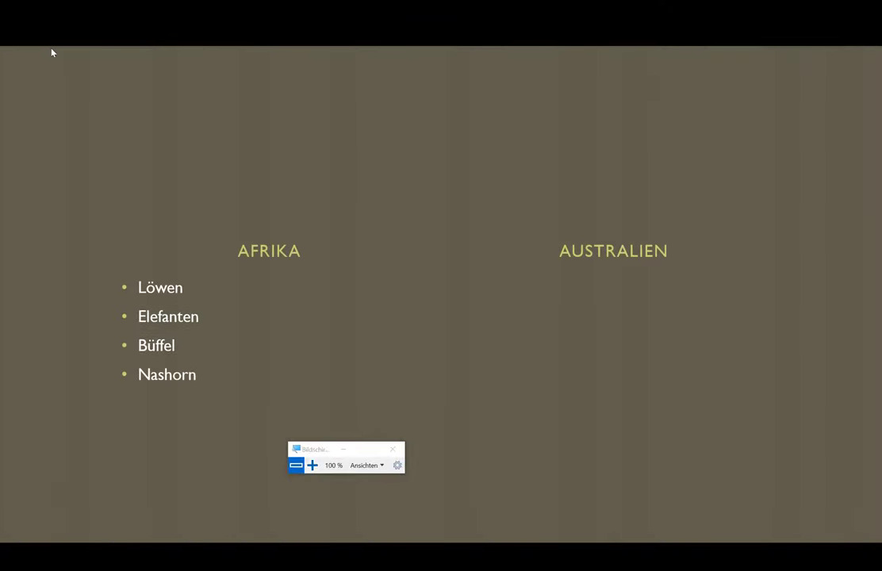
pyautogui.press('Escape')
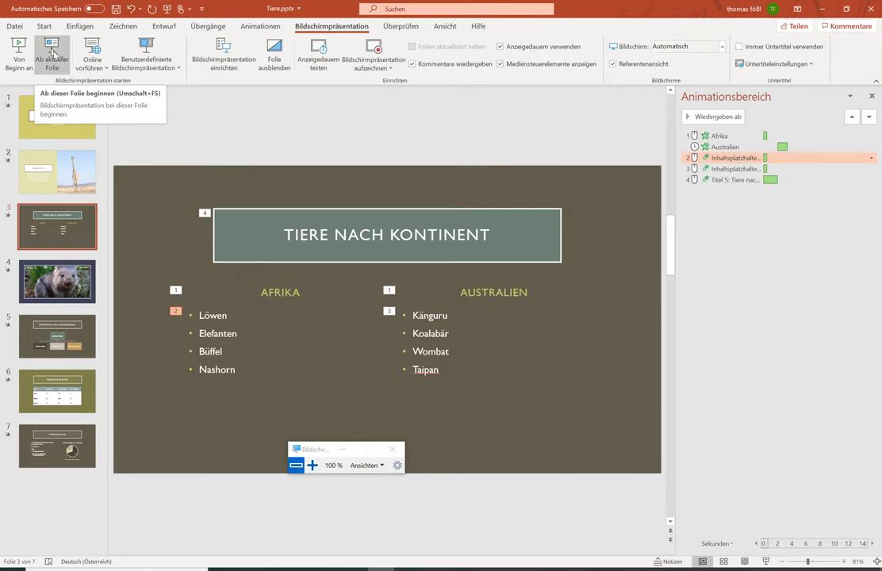
# Step: Expand the Animationen effect gallery to browse all effects, then close it unchanged
pyautogui.click(342, 449)
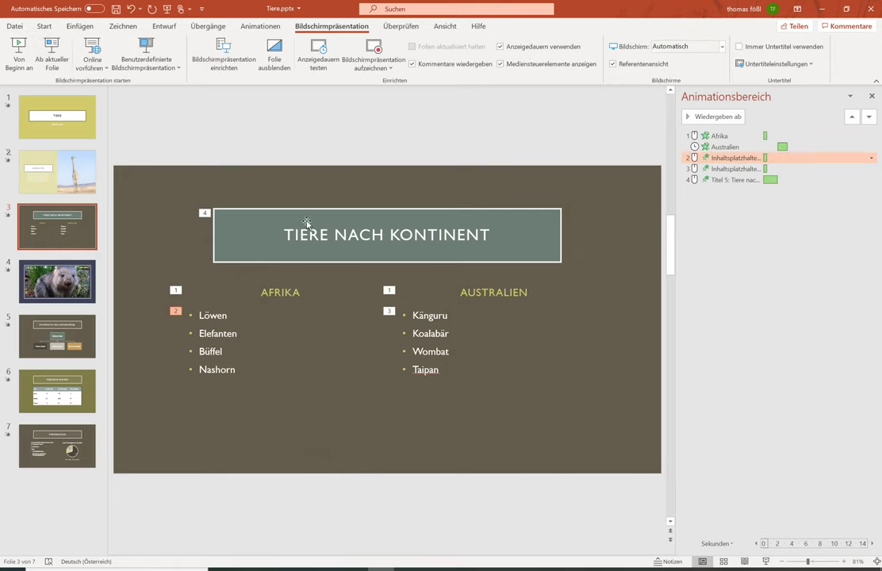
pyautogui.click(260, 27)
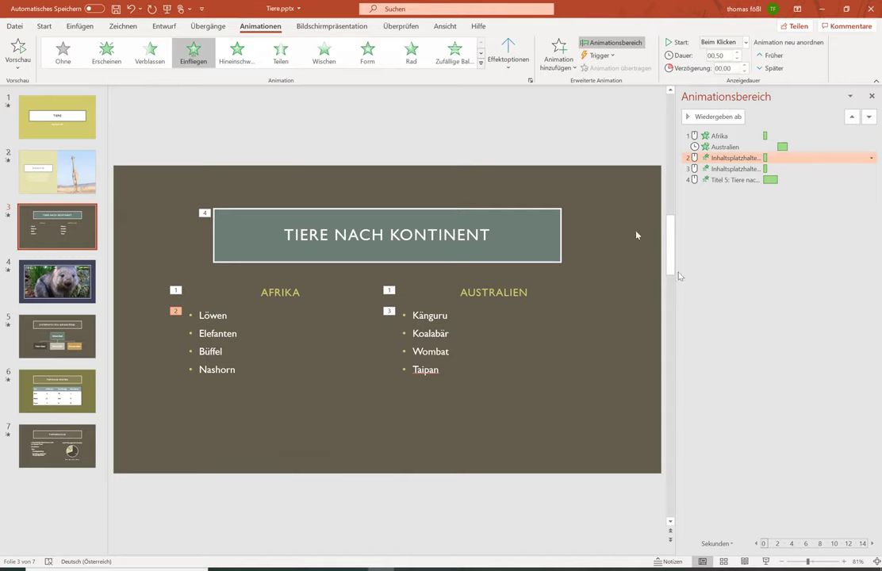
pyautogui.click(481, 63)
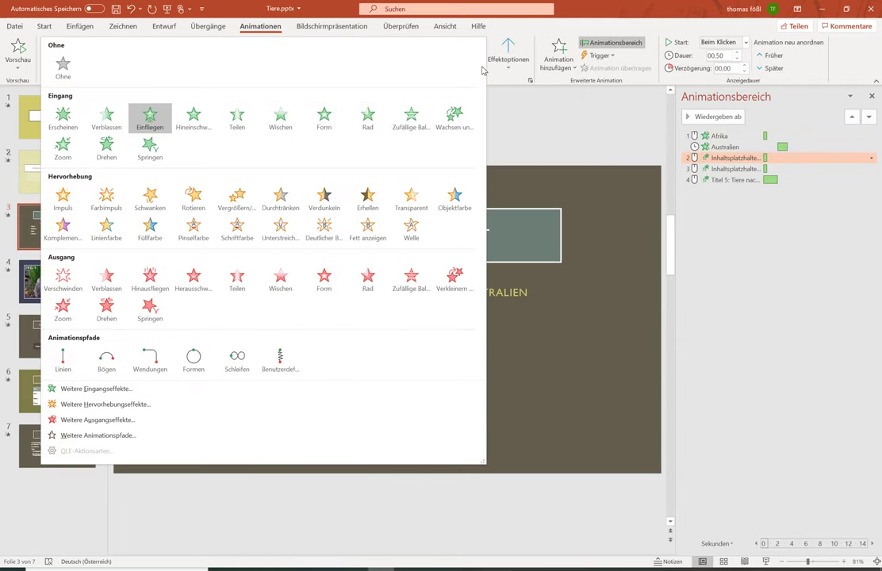
pyautogui.click(554, 408)
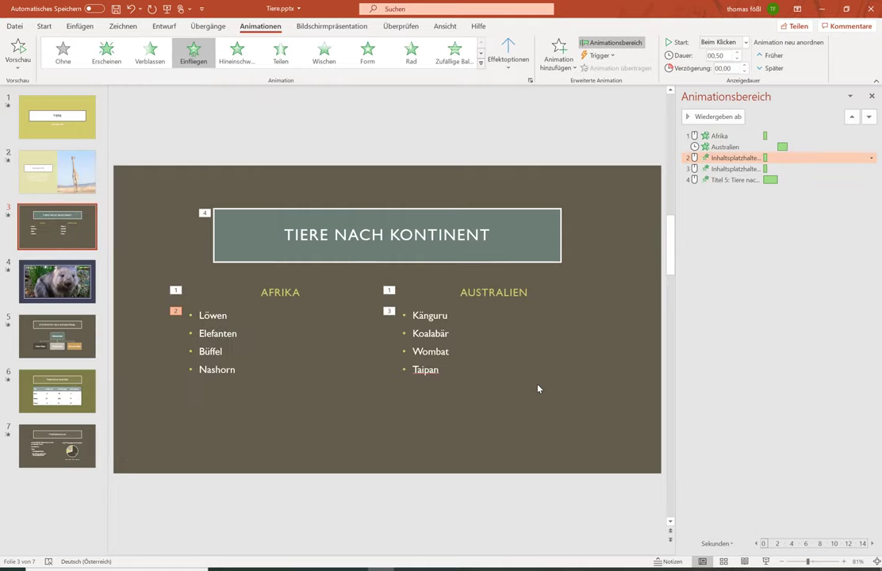